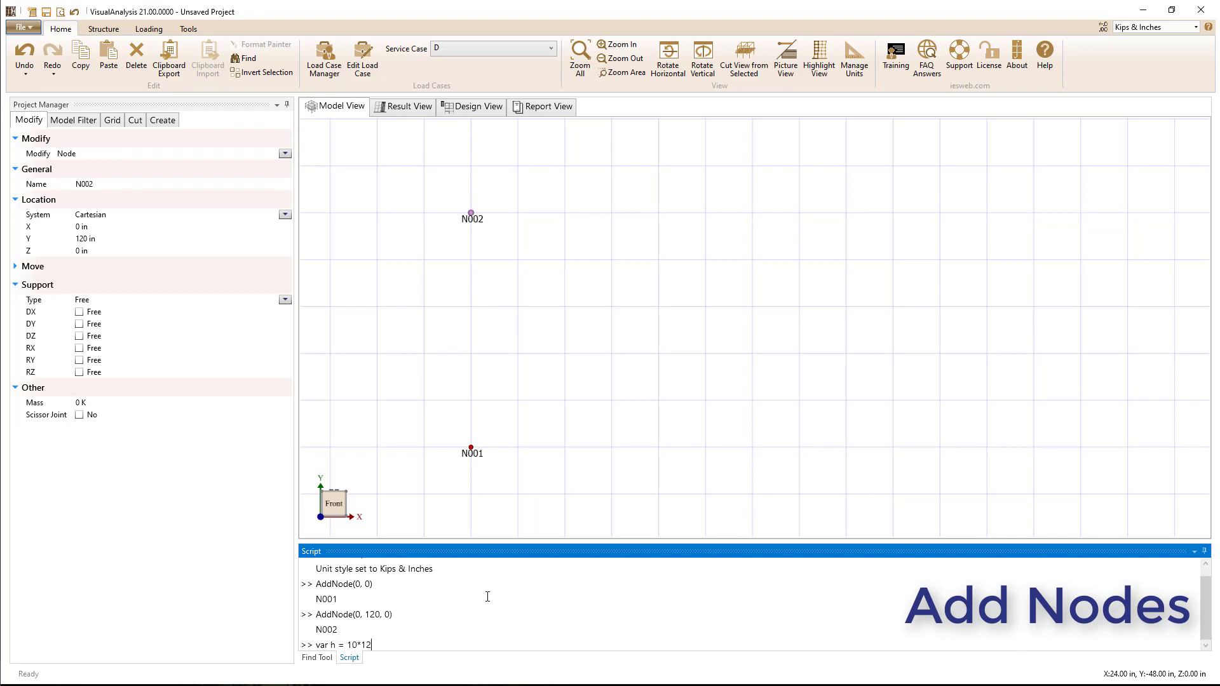
Define script variables h = 10*12.0 and w = 12*12.0, and evaluate each one.
key(Return)
text(h)
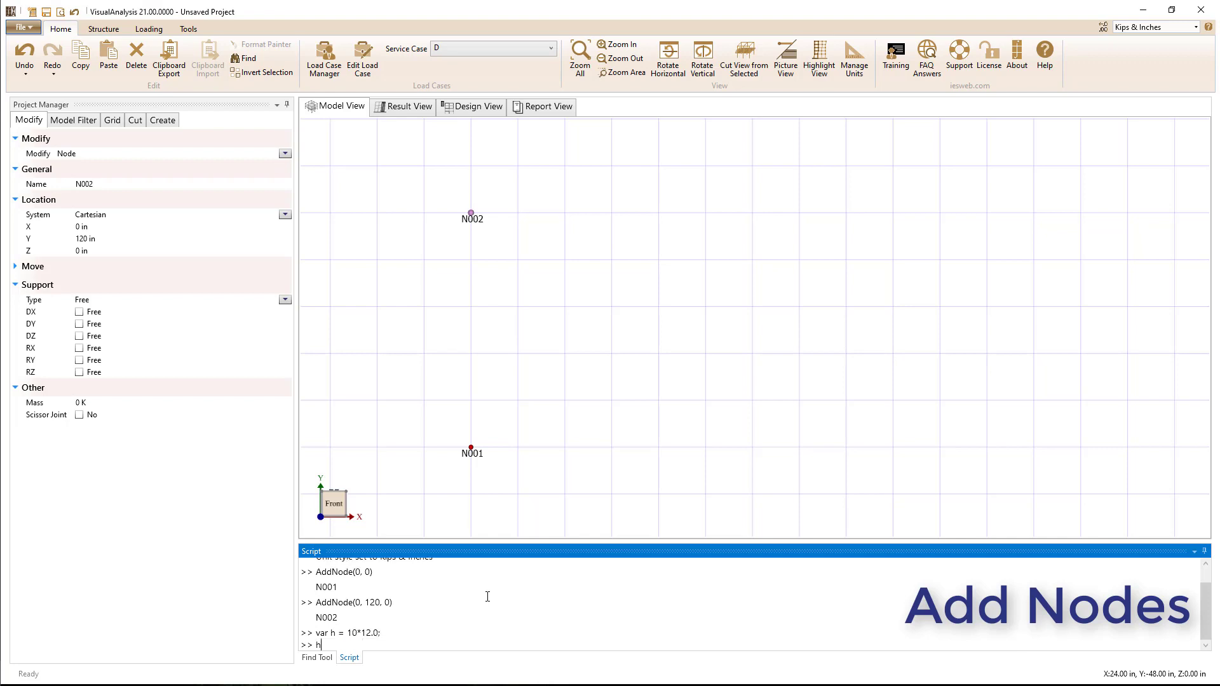
key(Return)
text(var w = 12*12.0;)
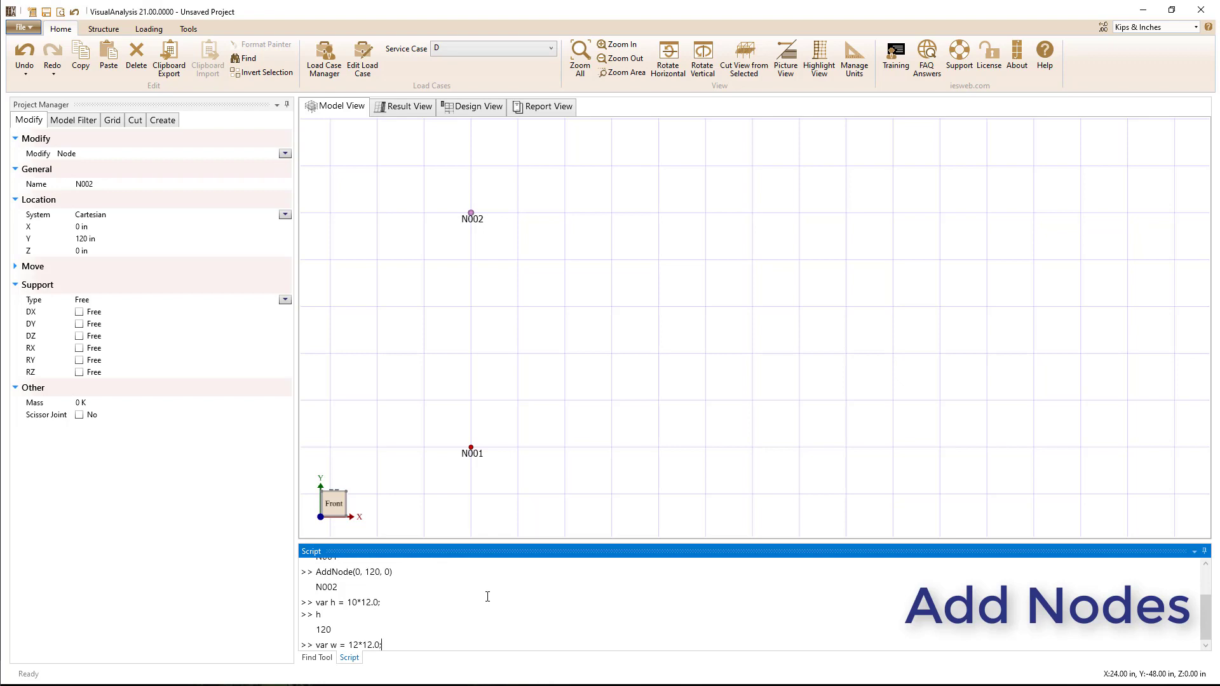
key(Return)
text(w)
key(Return)
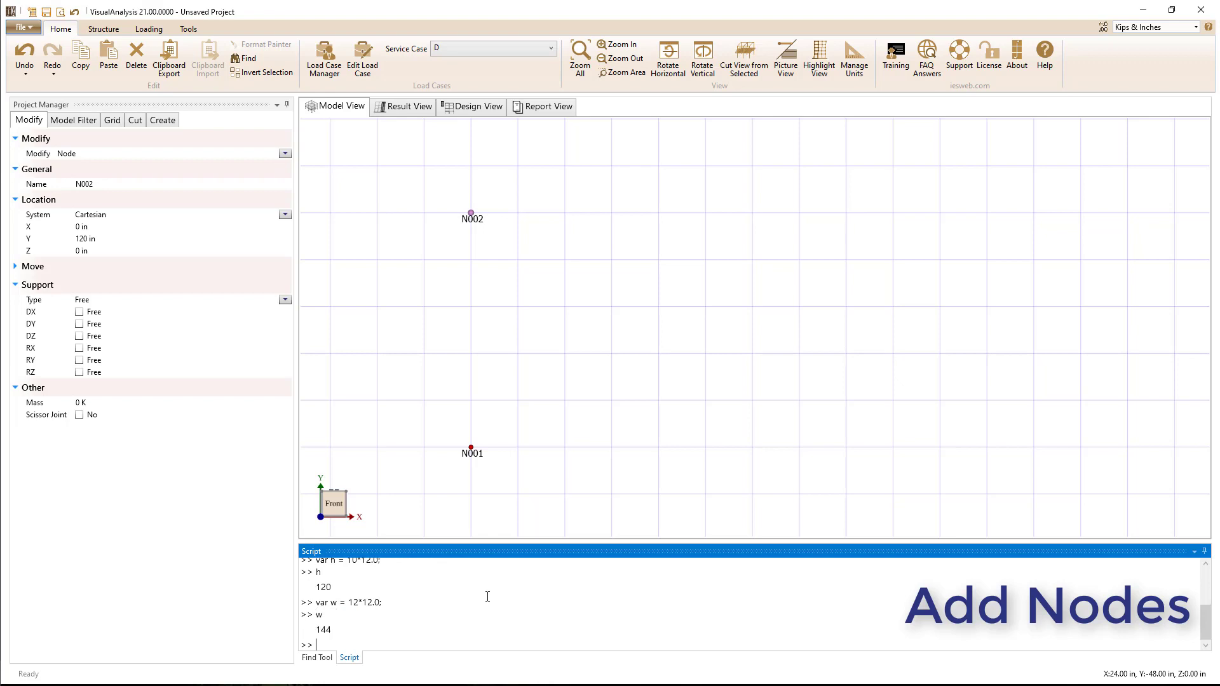
Add nodes by script at (w, 0) and (w, h) using AddNode.
text(AddNode(w, 0);)
key(Return)
key(Up)
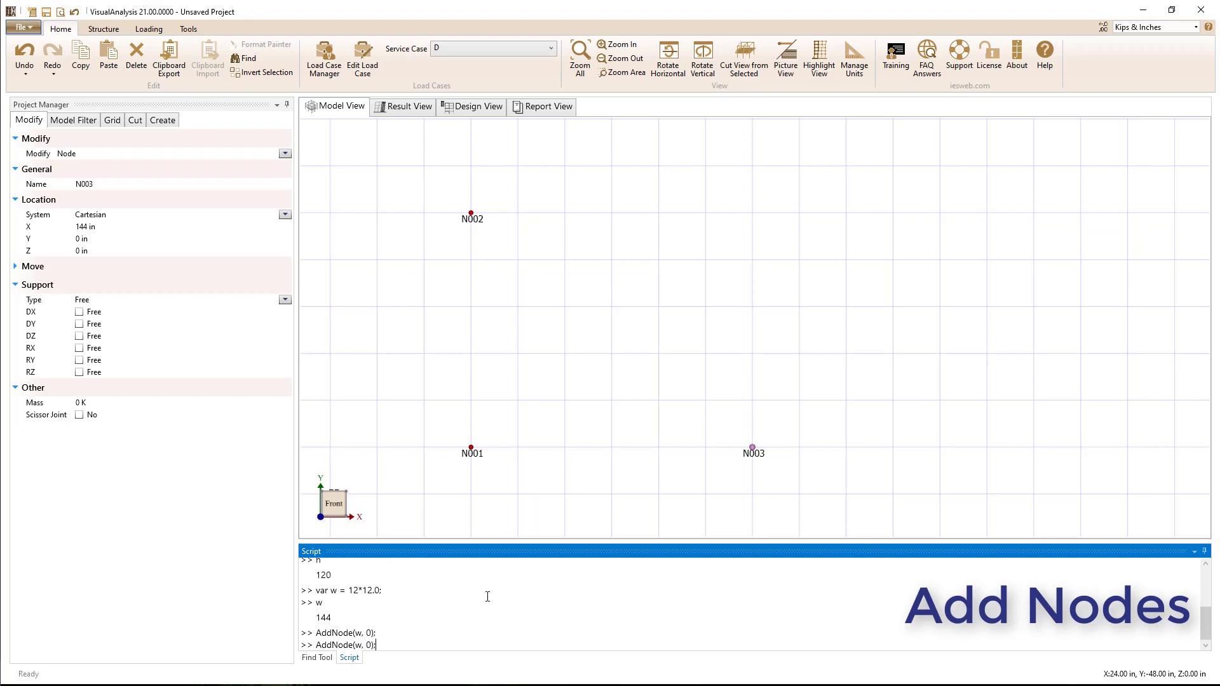
key(BackSpace)
text(h)
key(Return)
Add two more nodes by script at (2*w, 0) and (2*w, h).
key(Up)
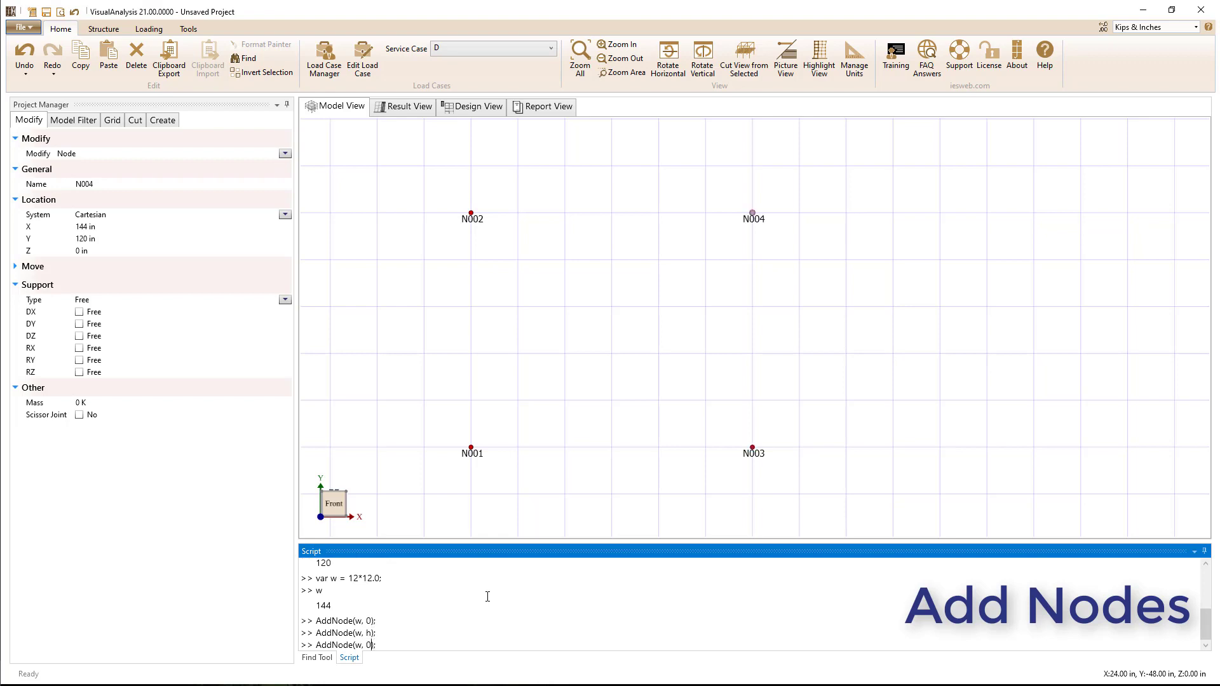
text(2*)
key(Return)
key(Up)
key(Up)
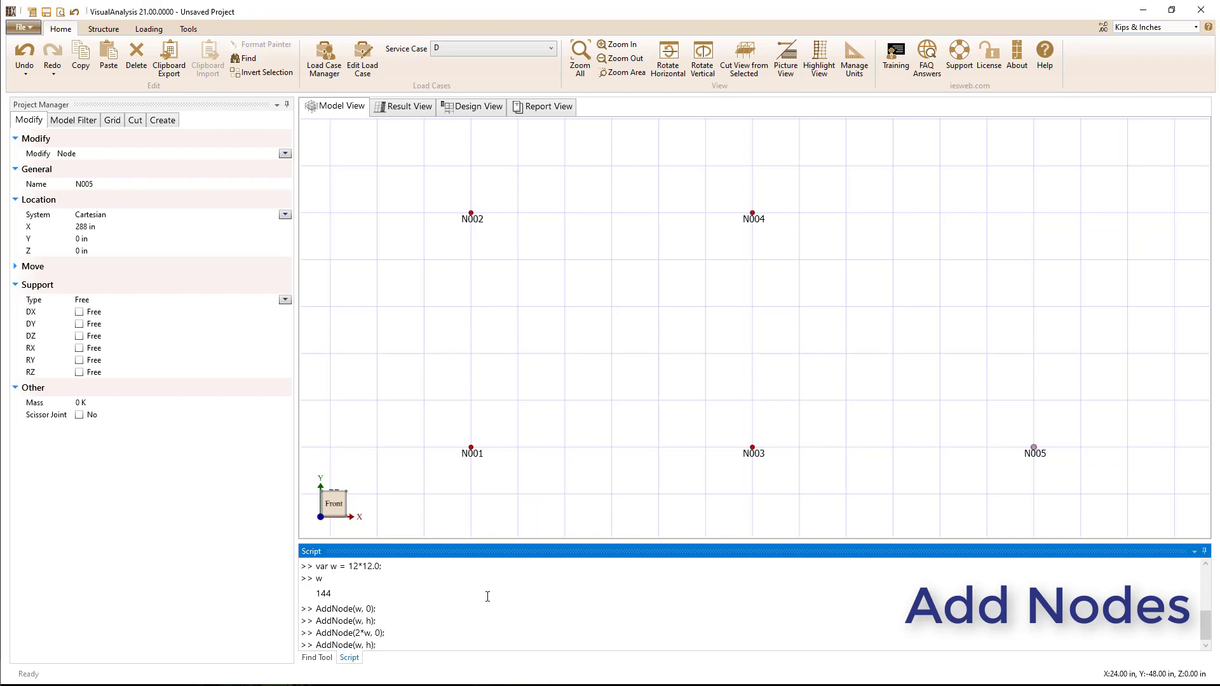
text(2*)
key(Return)
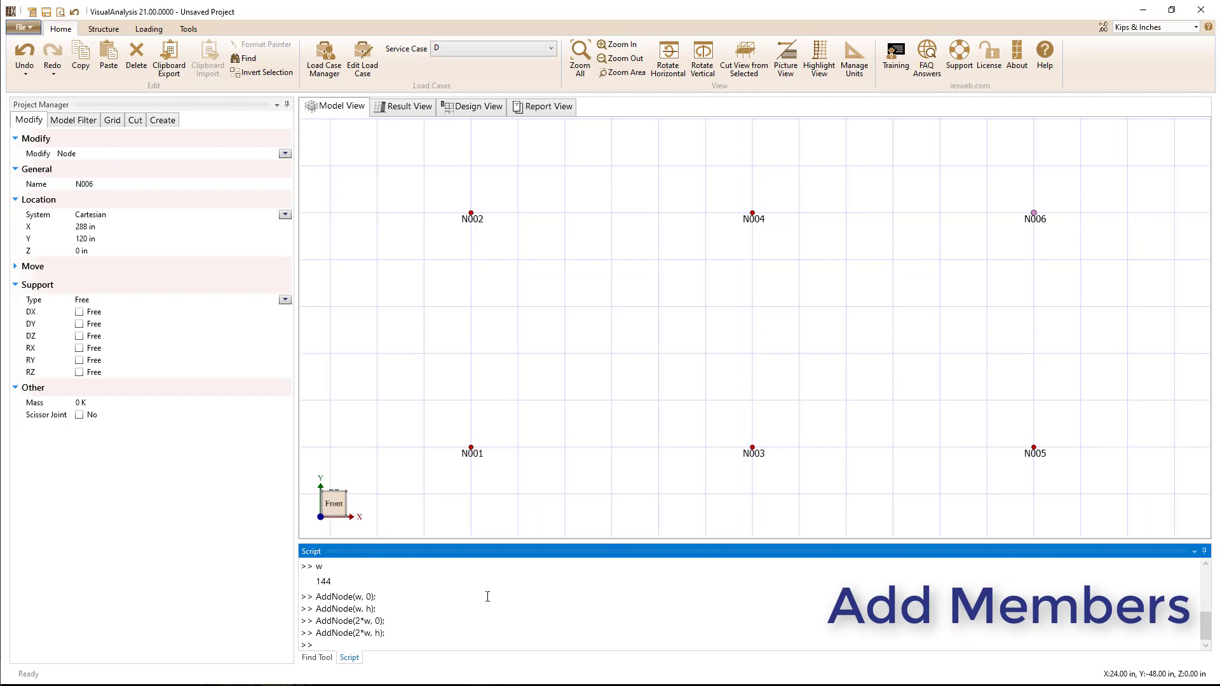
Select nodes N001 and N002 and create a default member between them with the script command AddMember().
click(471, 448)
ctrl+click(471, 215)
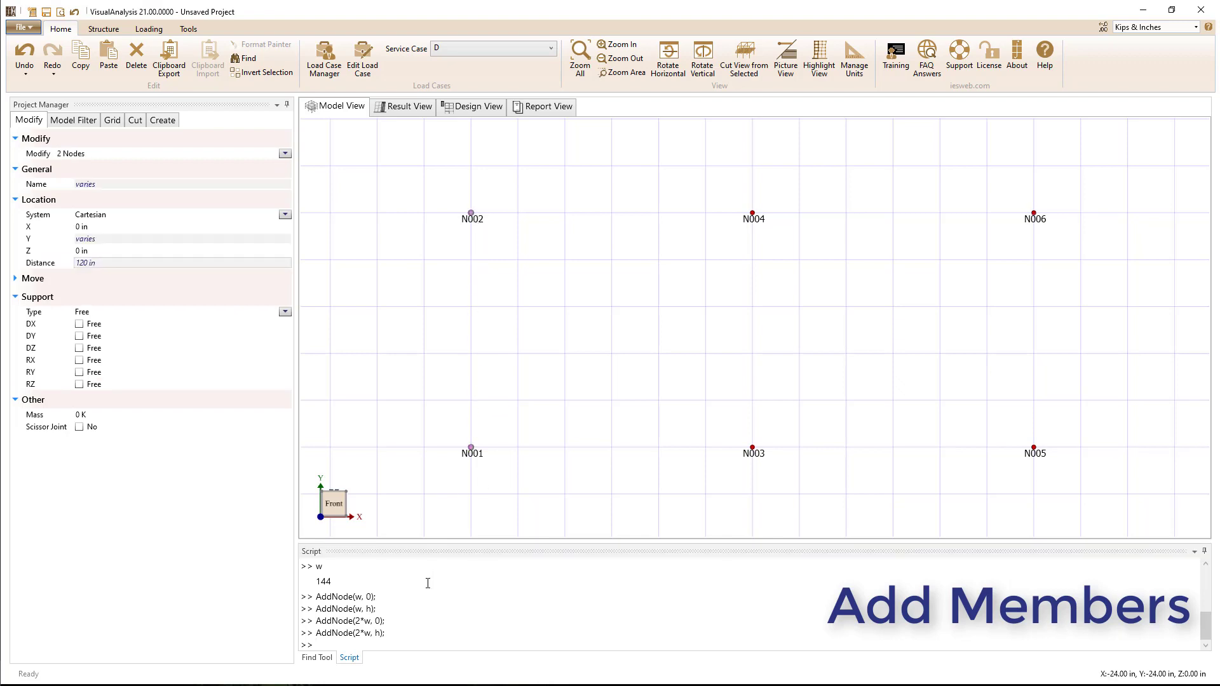
click(447, 641)
text(AddMember())
key(Return)
Add a default column between nodes N005 and N006 with a scripted AddMember command.
text(AddMemb)
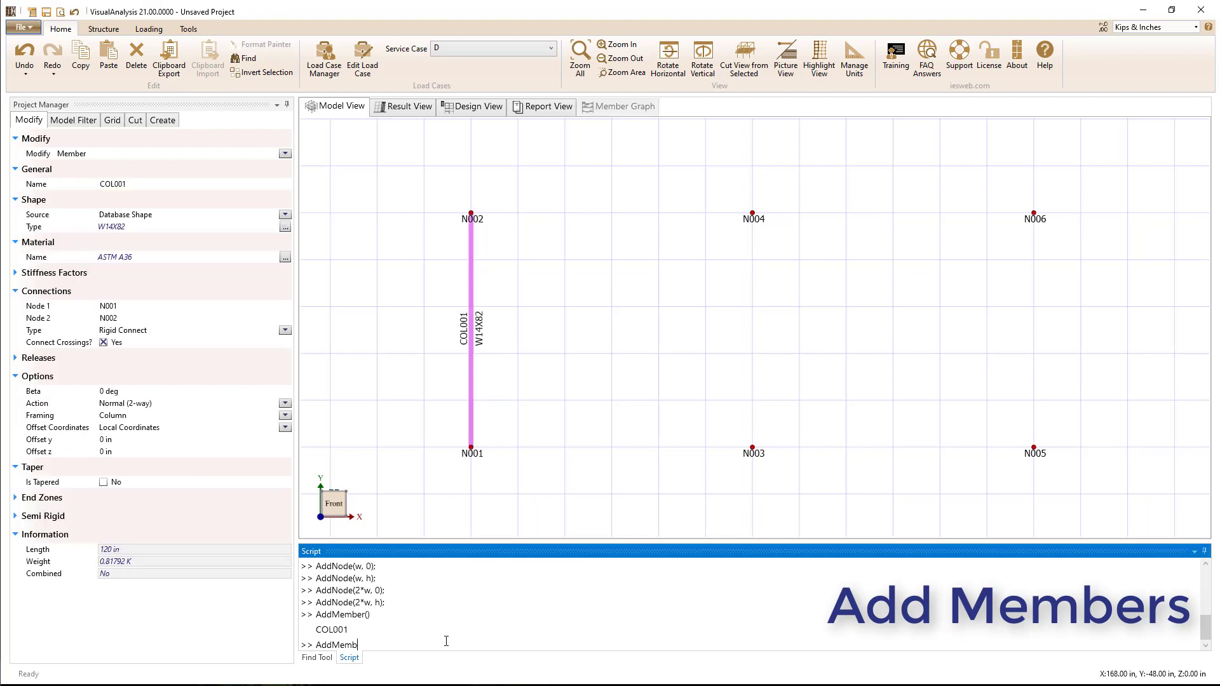
text(er("N005", "N006"))
key(Return)
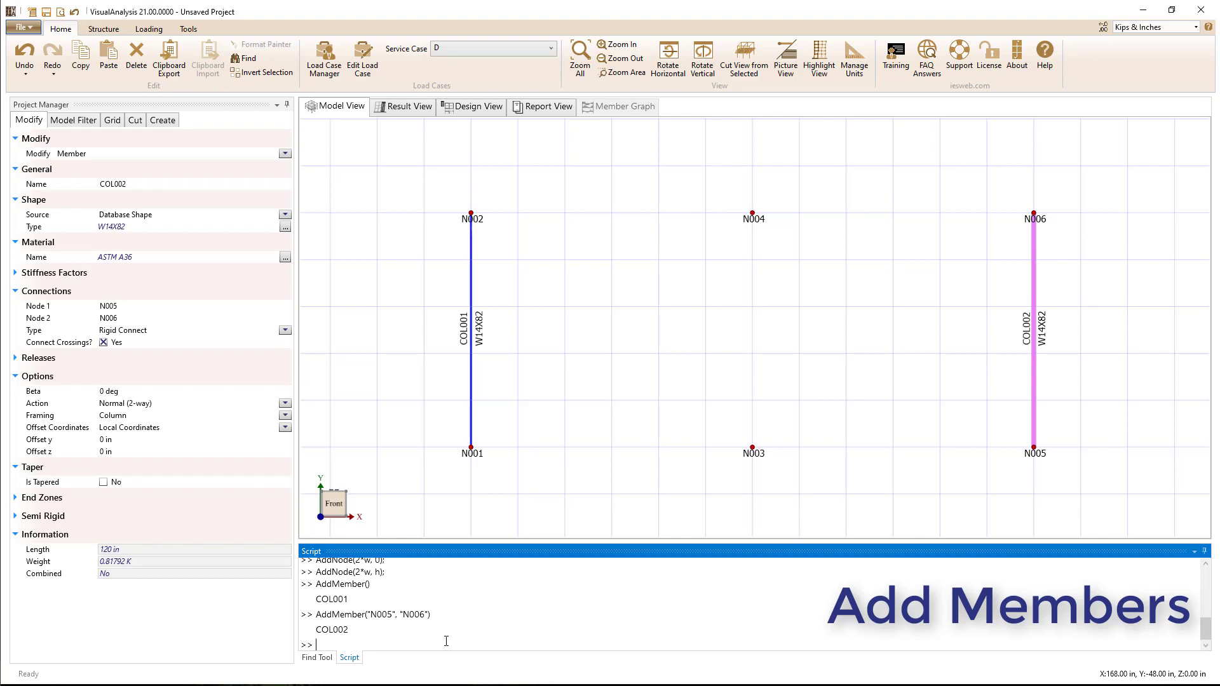
Look up the AddMember command's syntax variants in the online help with Help("AddMember").
text(Help("AddMember"))
key(Return)
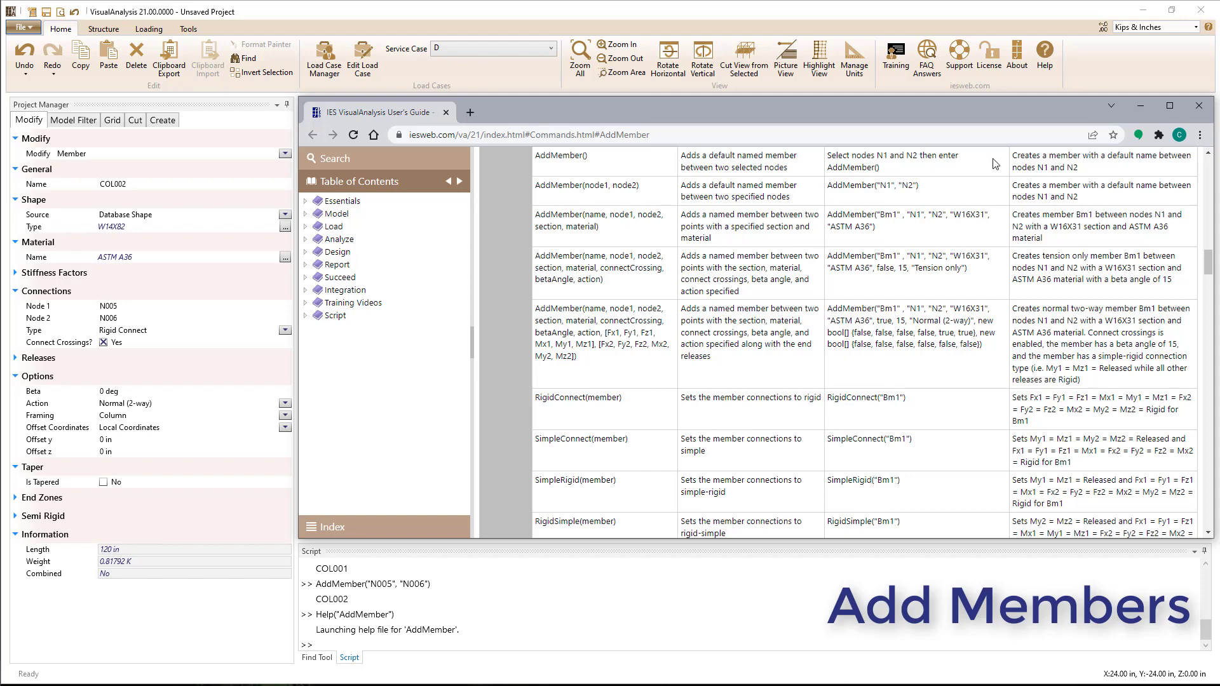
click(1140, 106)
Add a member by script named CenterColumn from N003 to N004 with section W14x90 and material ASTM A36.
text(AddMem)
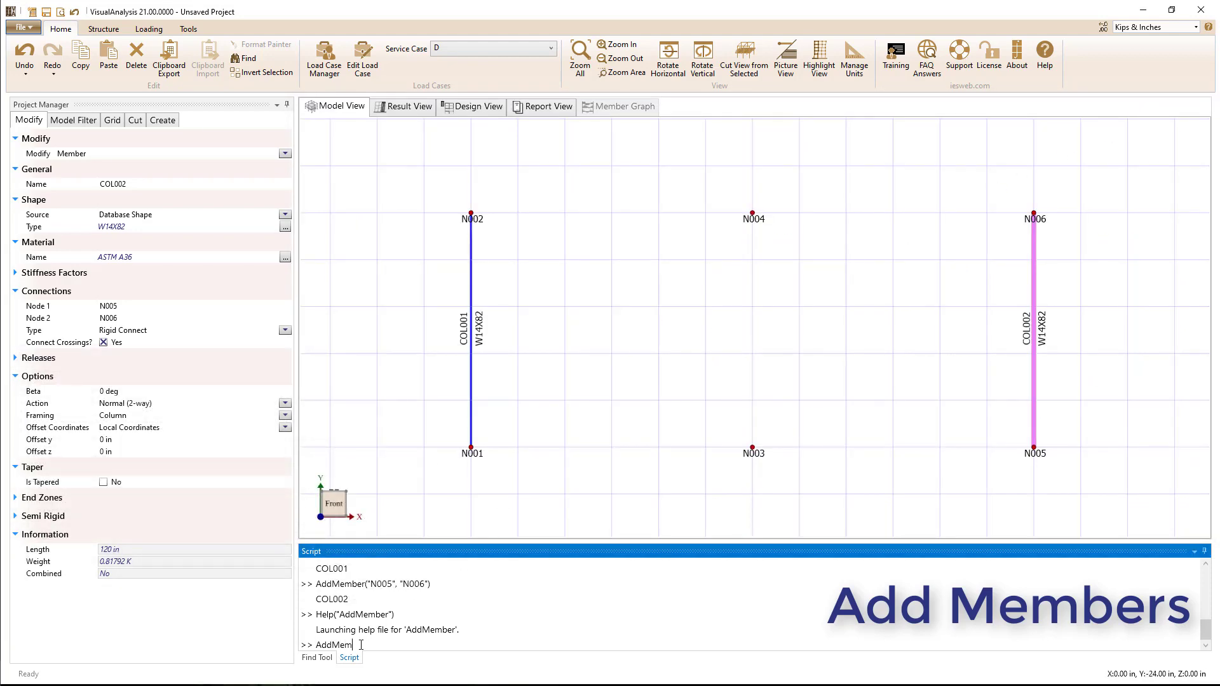
text(ber("CenterColumn", "N003", "N004",)
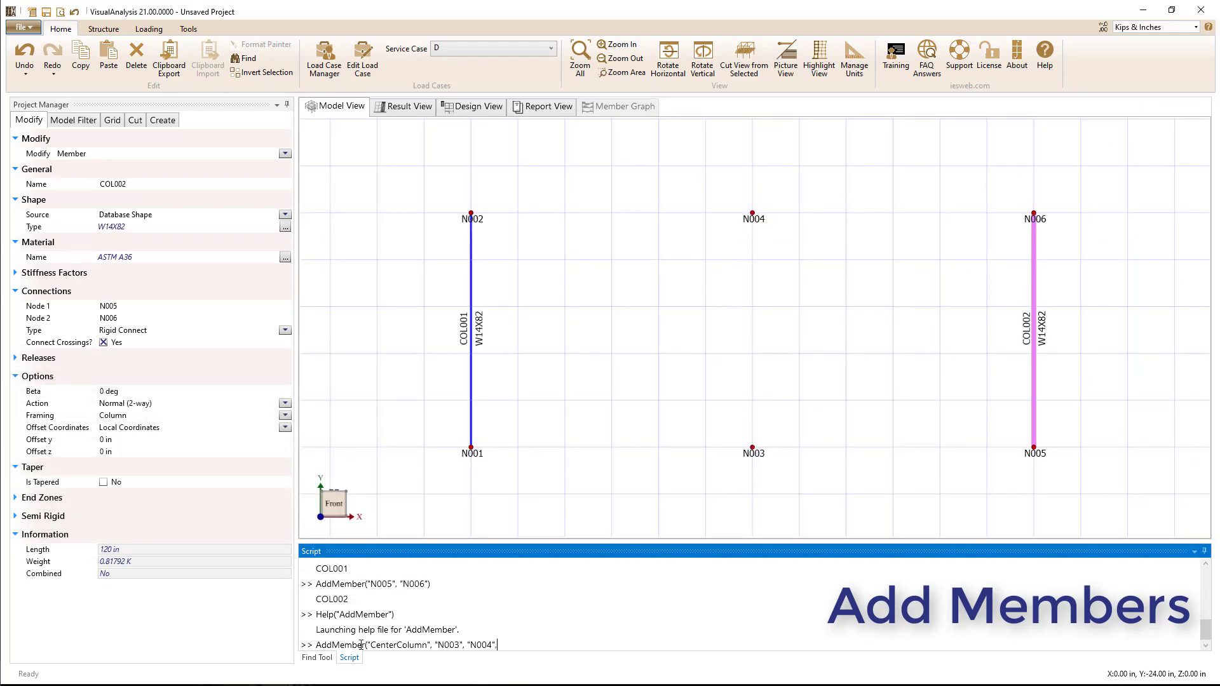
text( "W14x90", "ASTM A36"))
key(Return)
Store the AISC Steel W16X31 shape in script variable bmSect using PickDatabaseSection(), and evaluate the variable.
text(var bmSec)
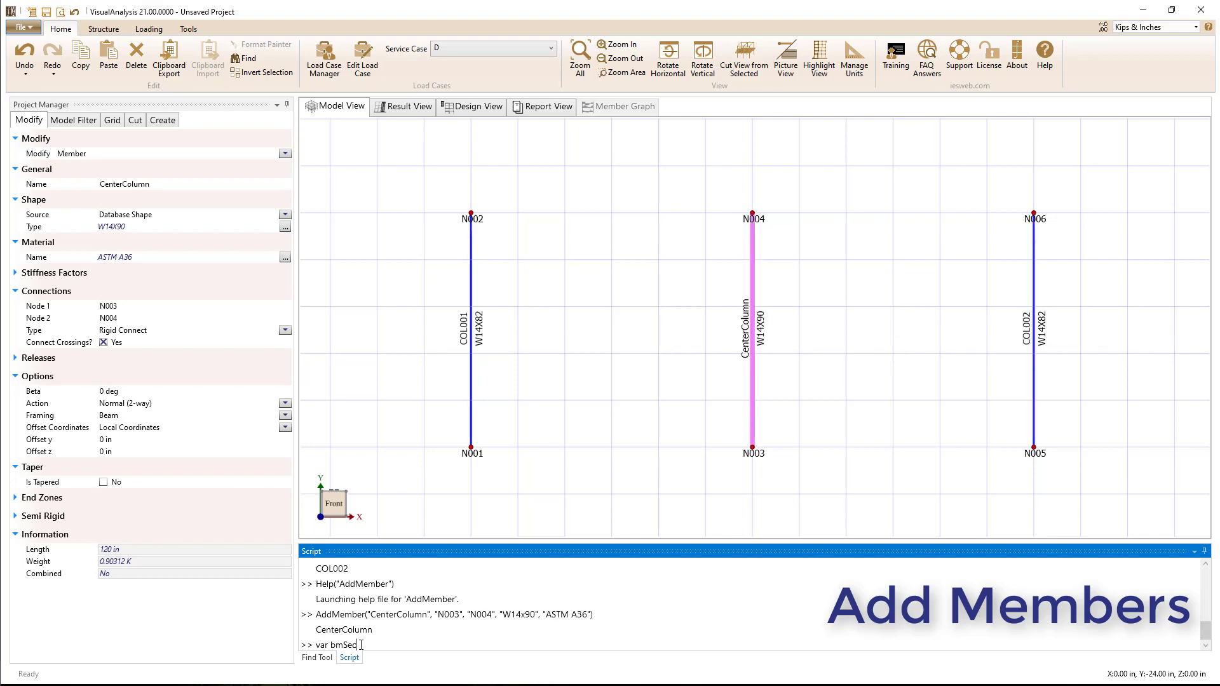
text(t = PickDatabaseSection();)
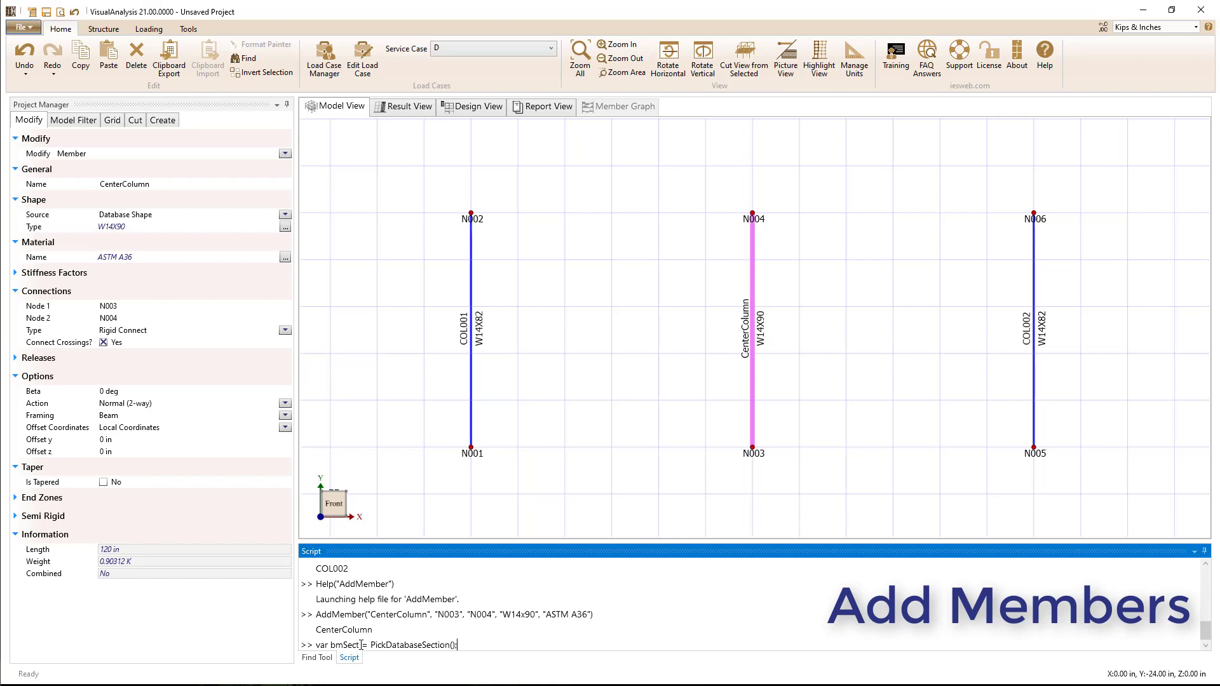
key(Return)
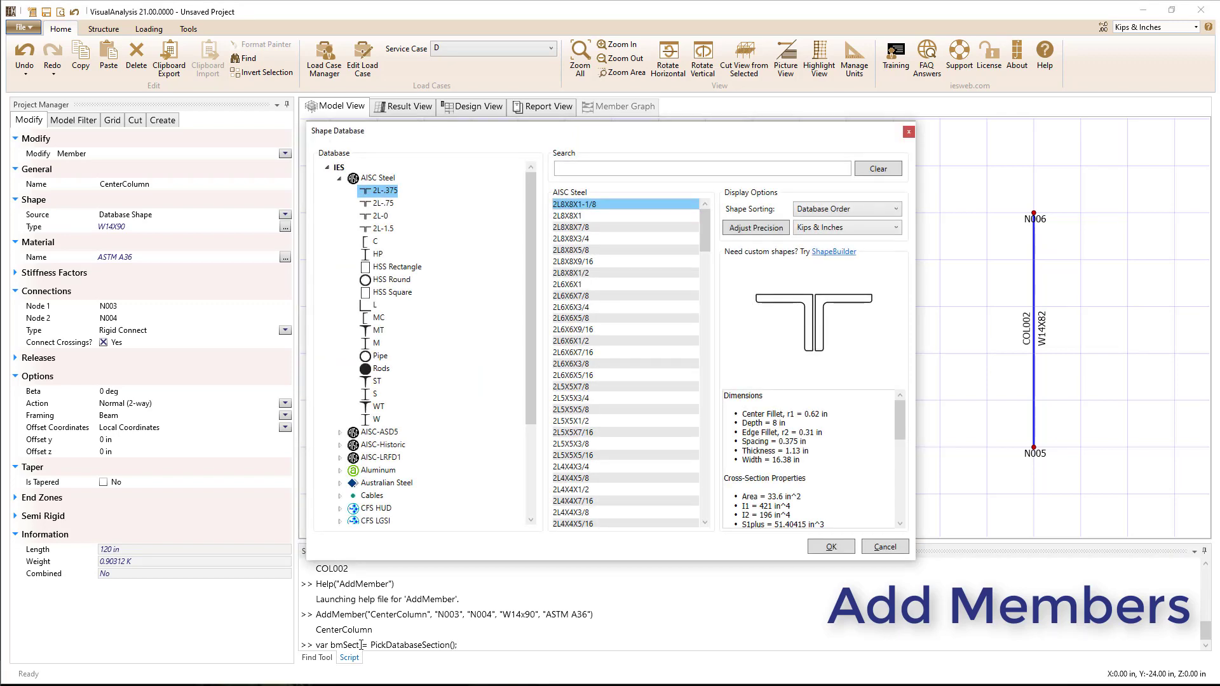
click(374, 419)
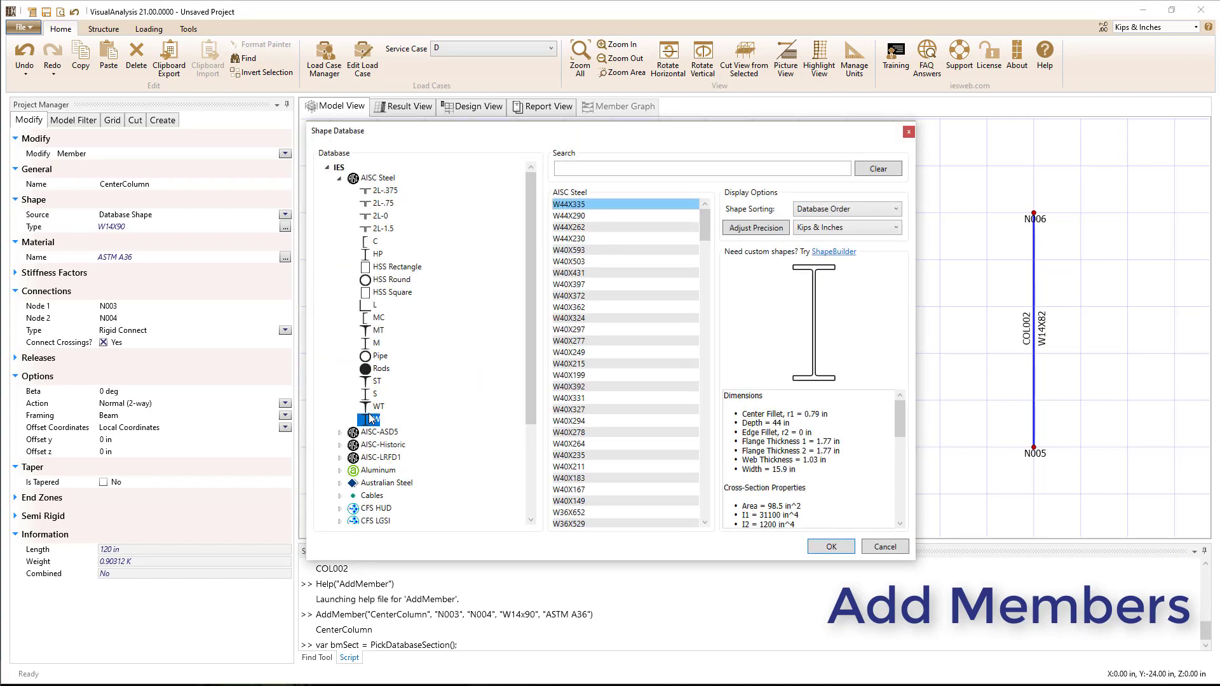
drag(707, 235, 713, 397)
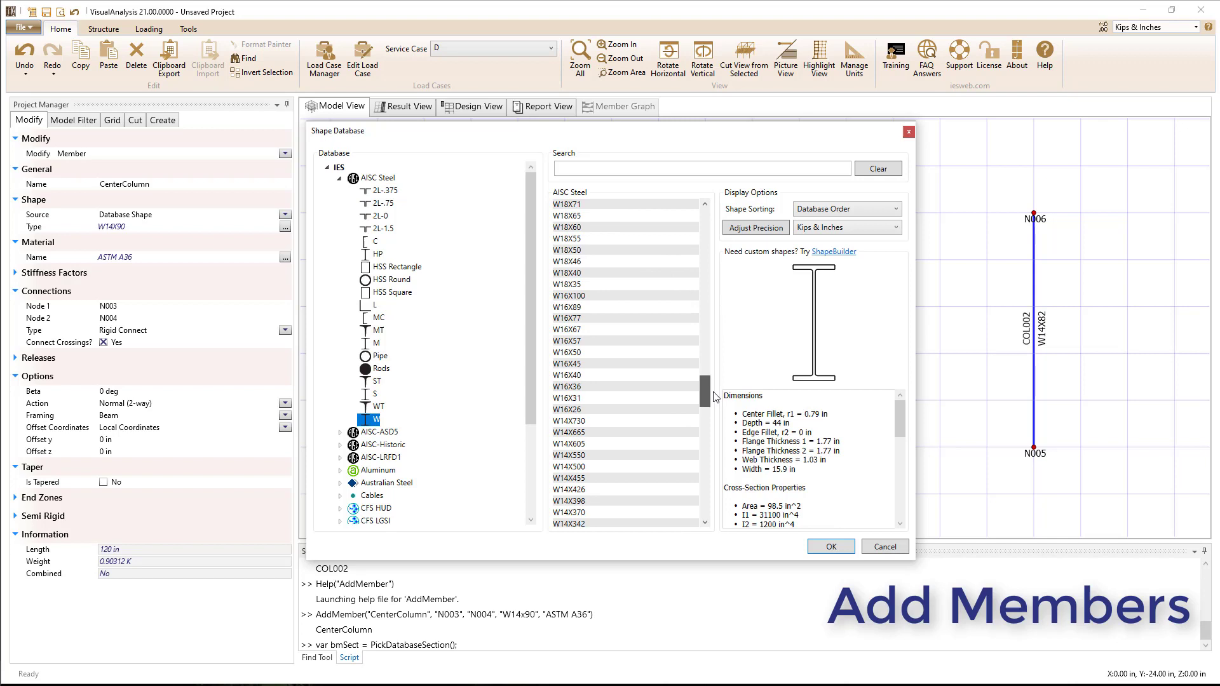
click(612, 398)
click(831, 546)
text(bmSect)
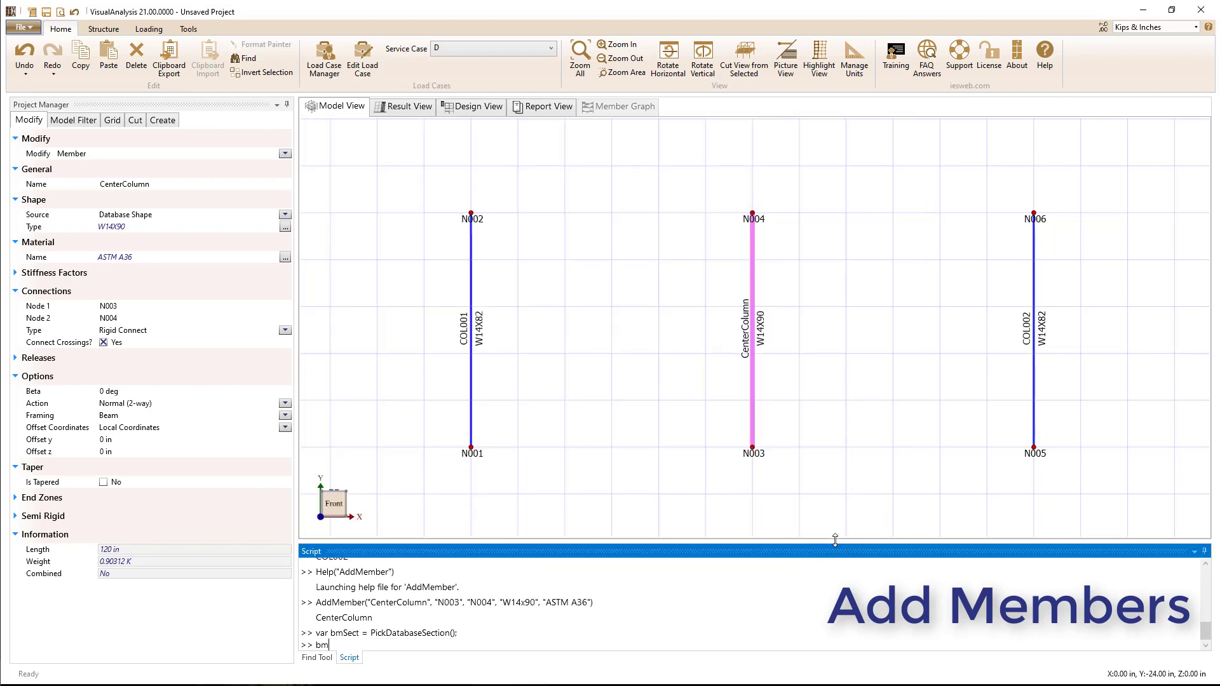
key(Return)
Store steel ASTM A992 Grade 50 in script variable bmMat using PickMaterial(), and evaluate the variable.
text(var bmMat = PickMaterial();)
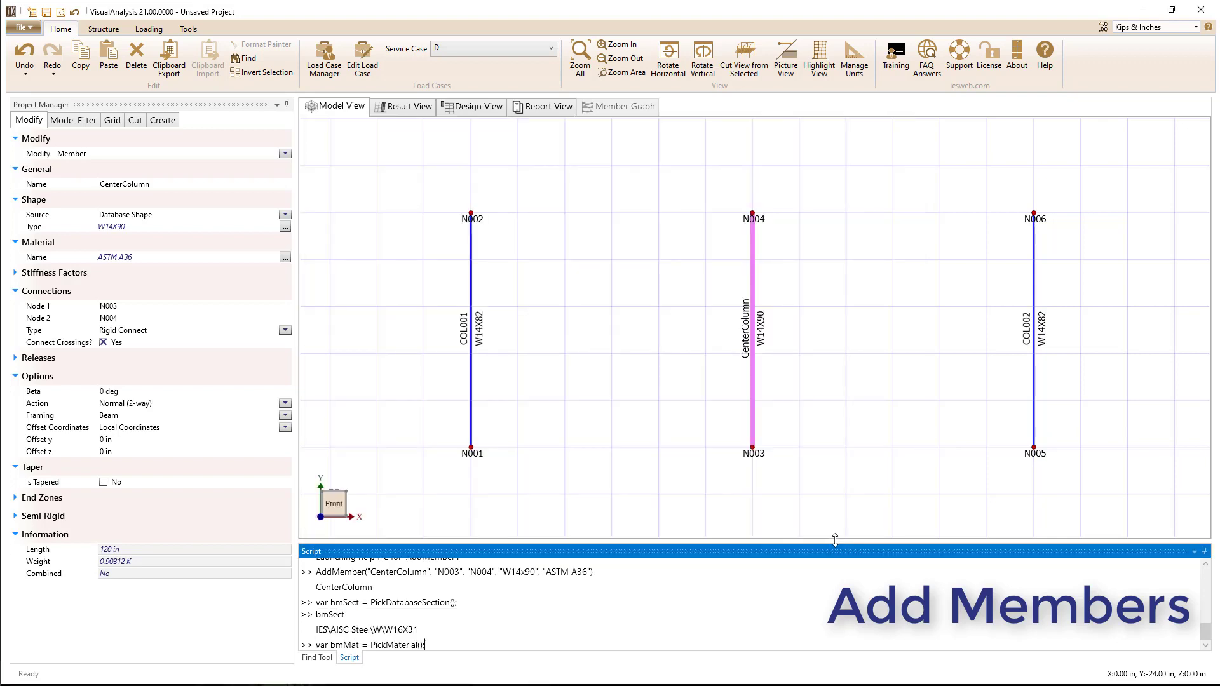
key(Return)
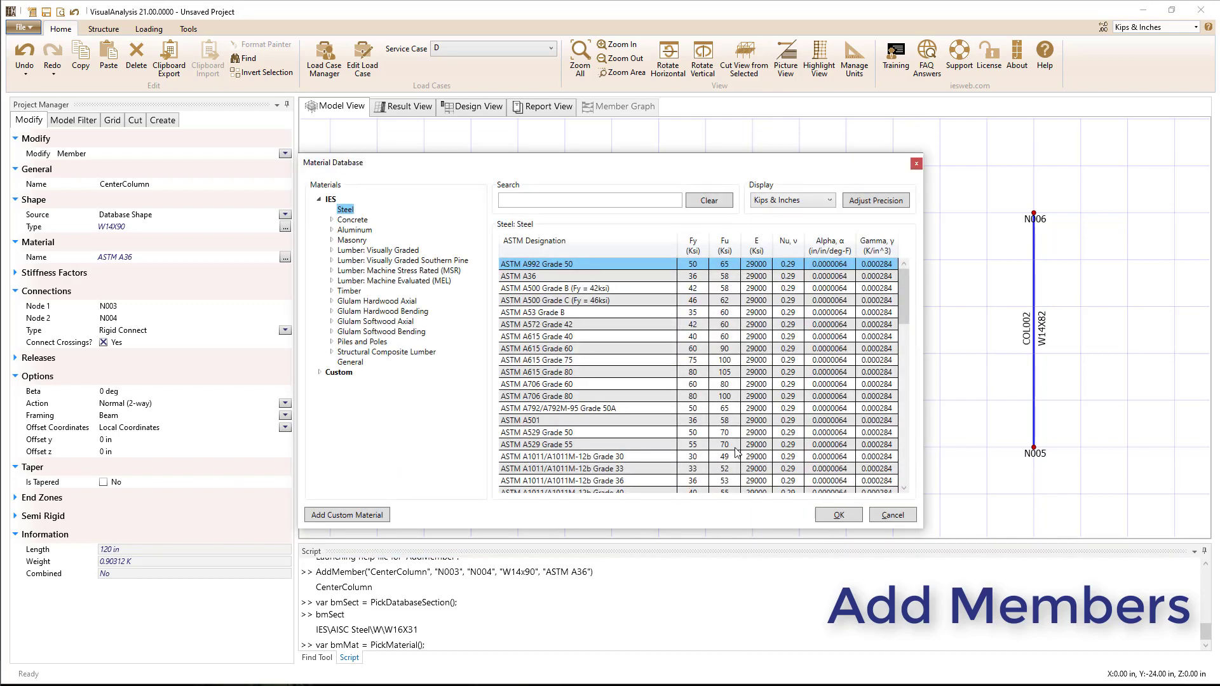
click(839, 516)
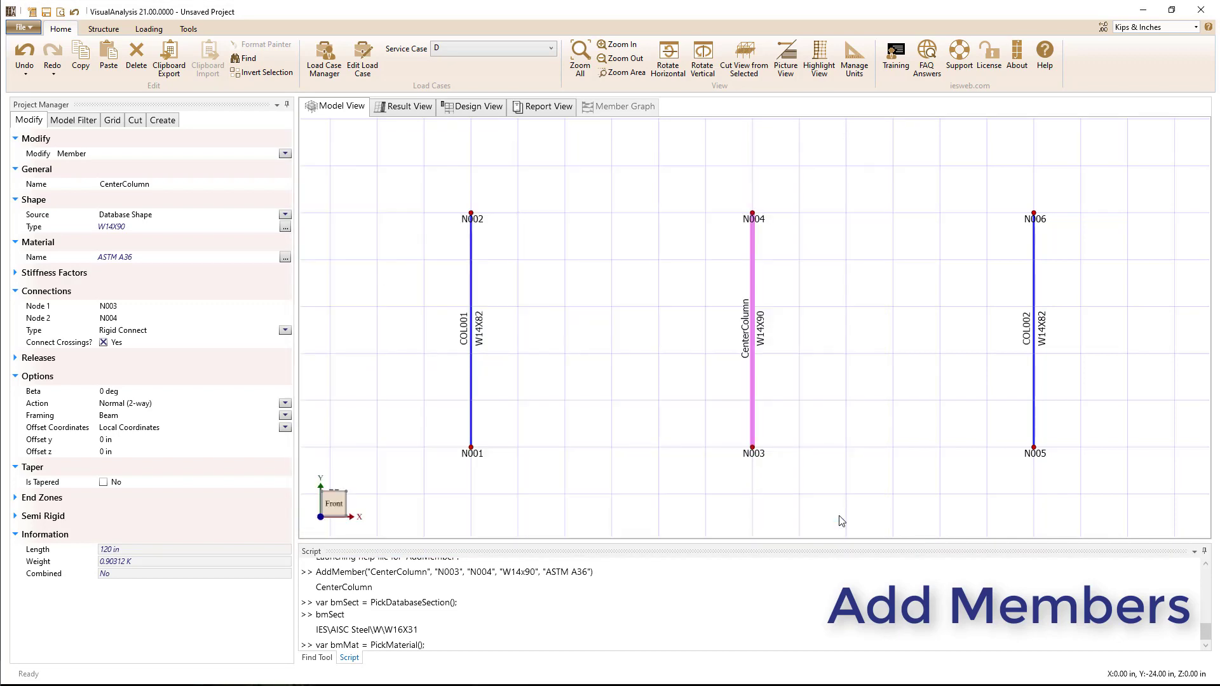
text(bmMat)
key(Return)
Add beam Bm1 by script from N002 to N004 using bmSect and bmMat.
text(AddMember("Bm1", "N)
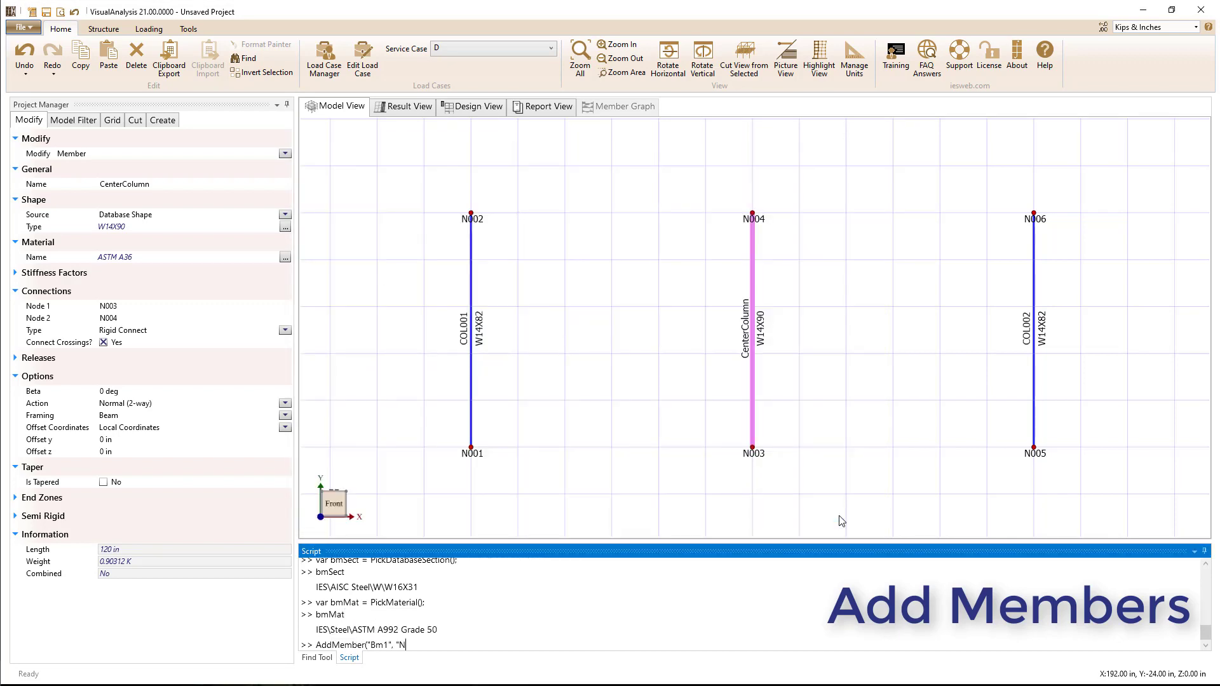
text(002", "N004", bmSect, bmMat))
key(Return)
Reuse the previous AddMember command to add beam Bm2 from N004 to N006 with bmSect and bmMat.
key(Up)
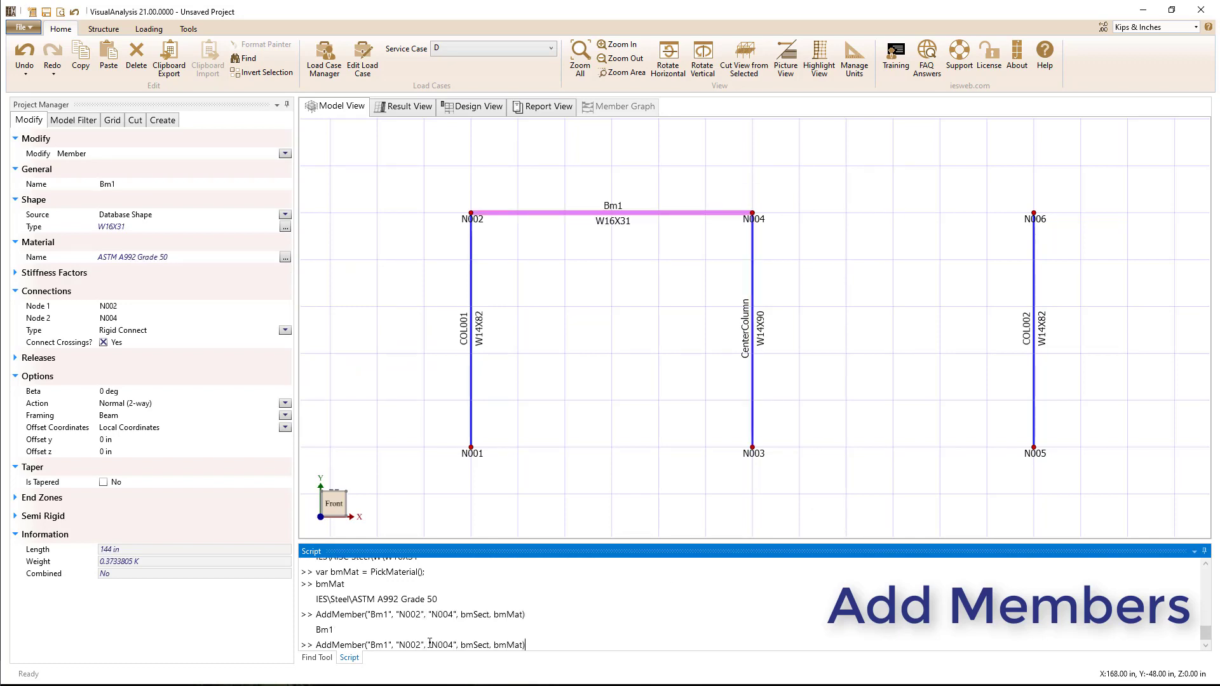
click(384, 644)
key(Delete)
text(2)
key(Right)
key(Right)
key(Right)
key(Right)
key(Right)
key(Right)
key(Right)
key(Delete)
text(4)
key(Right)
key(Right)
key(Right)
key(Right)
key(Right)
key(Right)
key(Right)
key(Delete)
text(6)
key(Return)
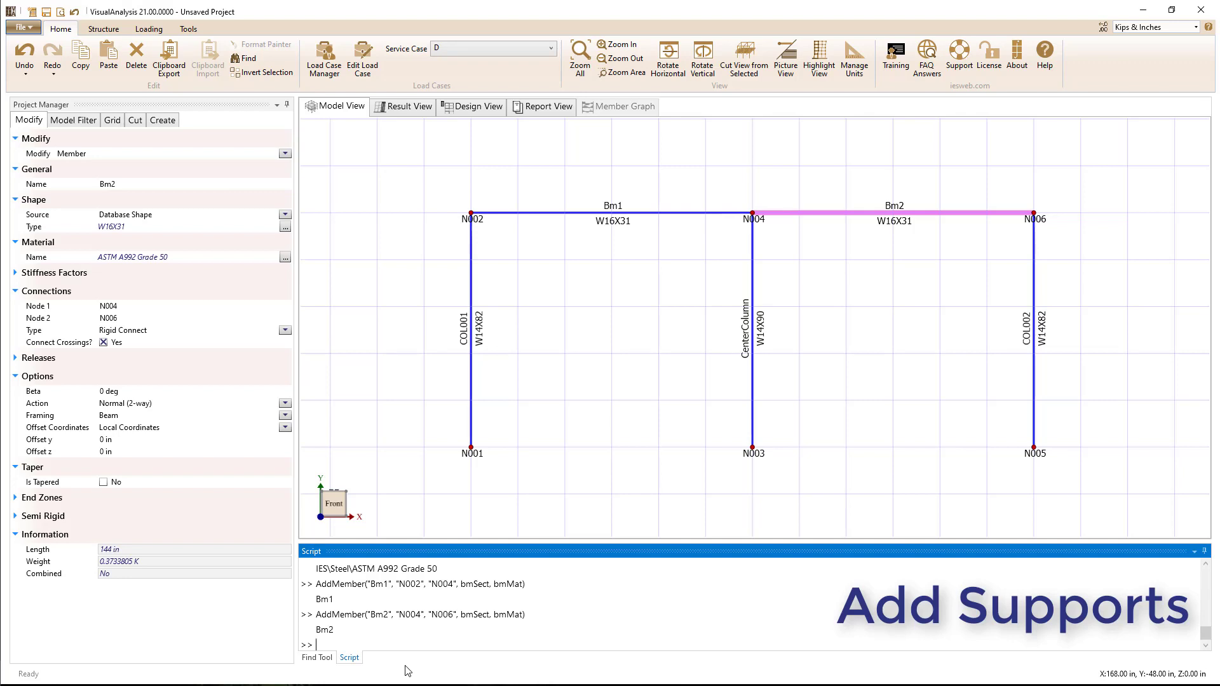
Pin node N001 and restrain node N002 only in DZ, using the script commands Pin and Support.
text(Pin("N001"))
key(Return)
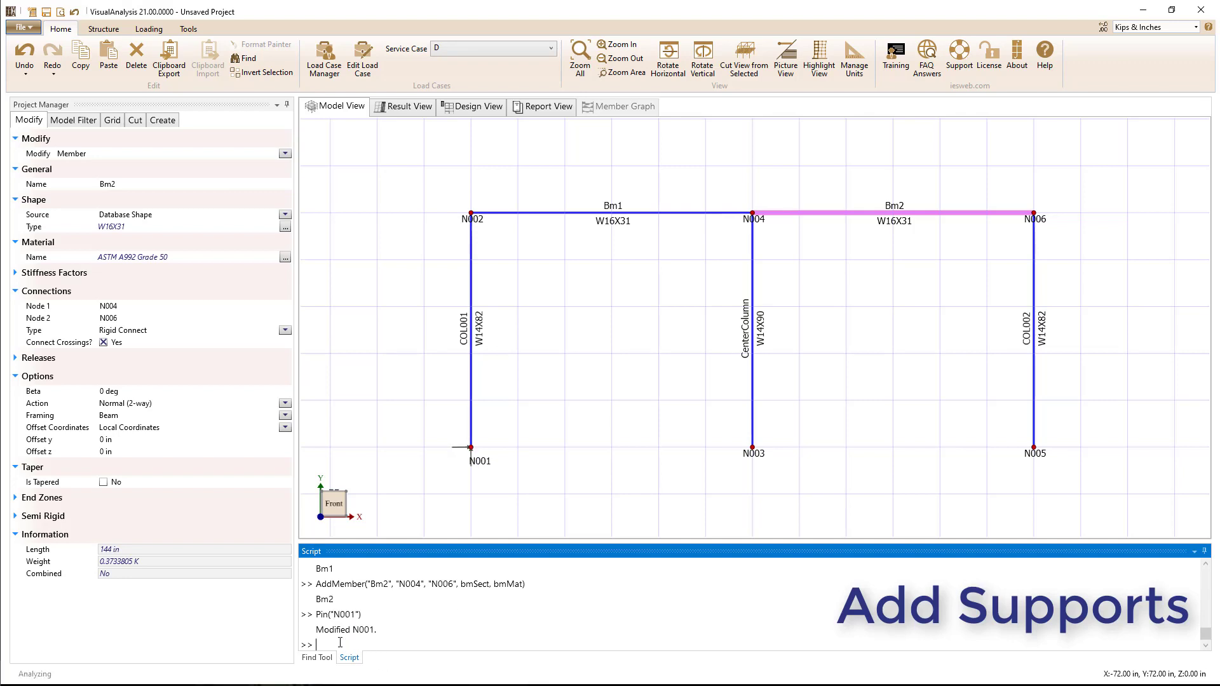
text(Support("N002", false,)
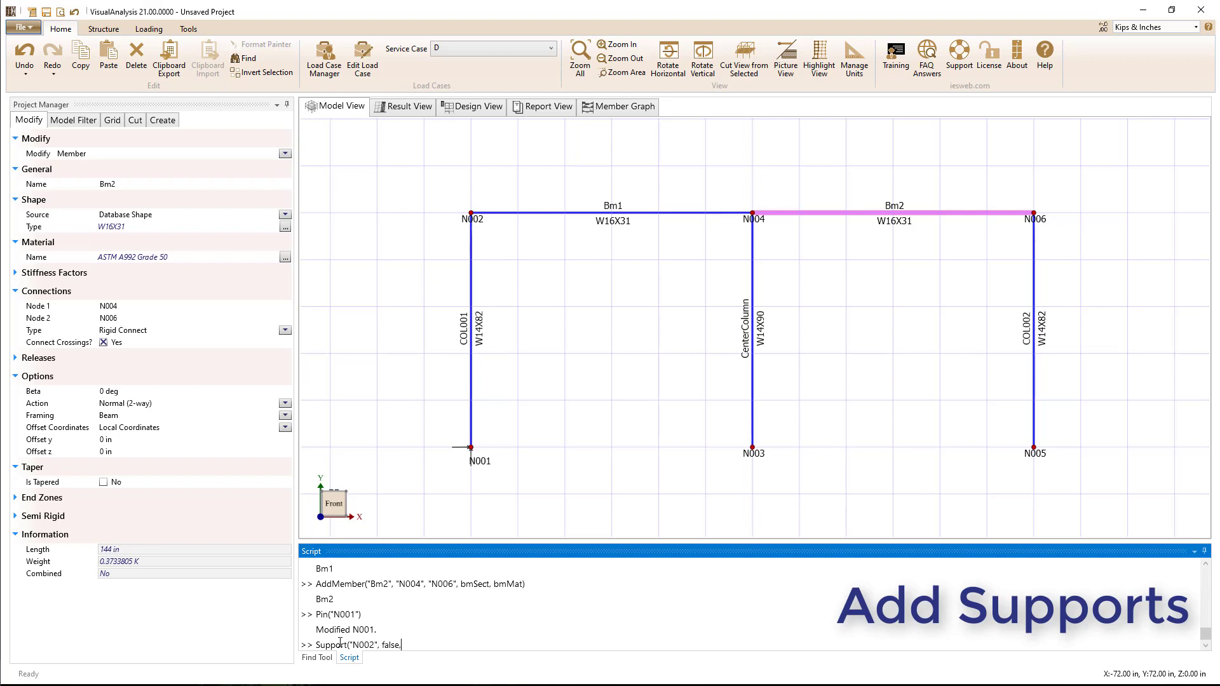
key(ctrl+shift+Left)
key(Right)
text(false, true, false, false, false))
key(Return)
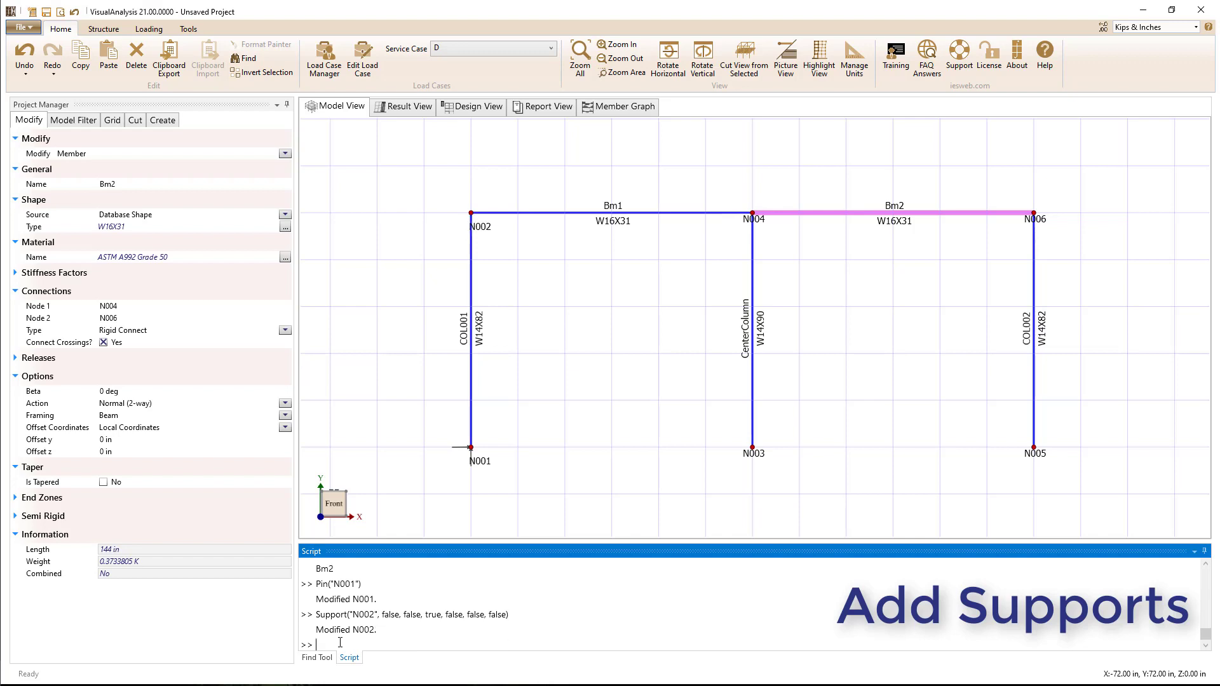
Select the top nodes N004 and N006 and set their DZ support to Fixed.
click(354, 502)
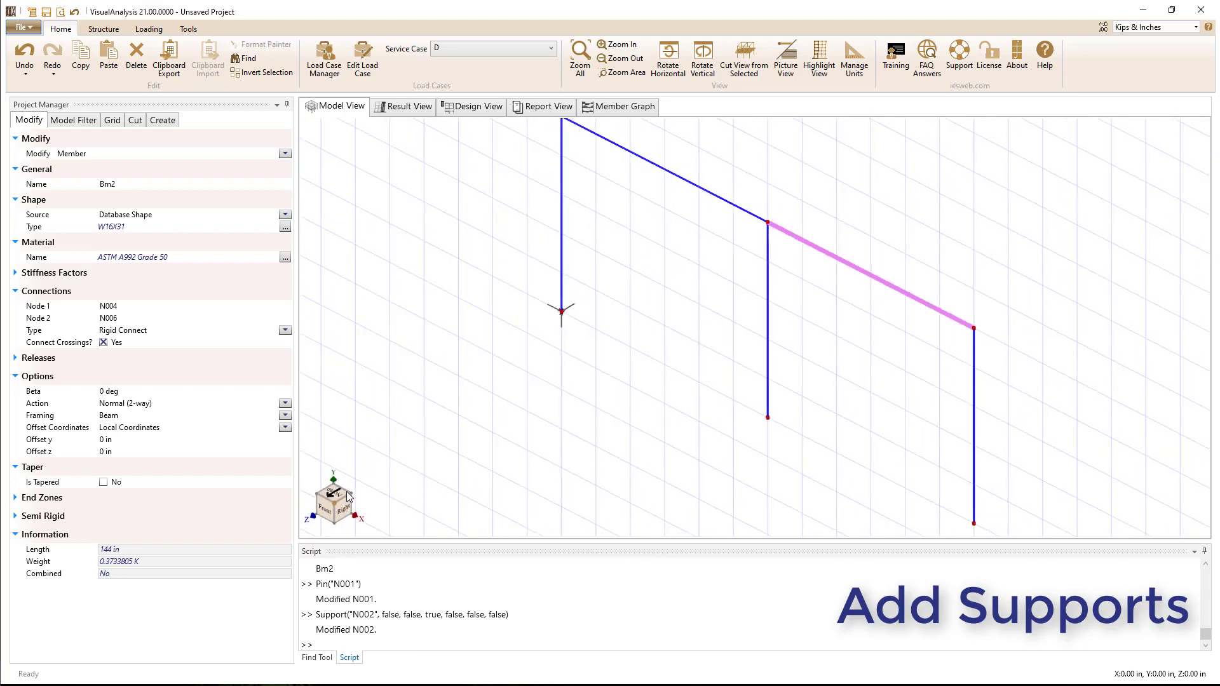
click(619, 57)
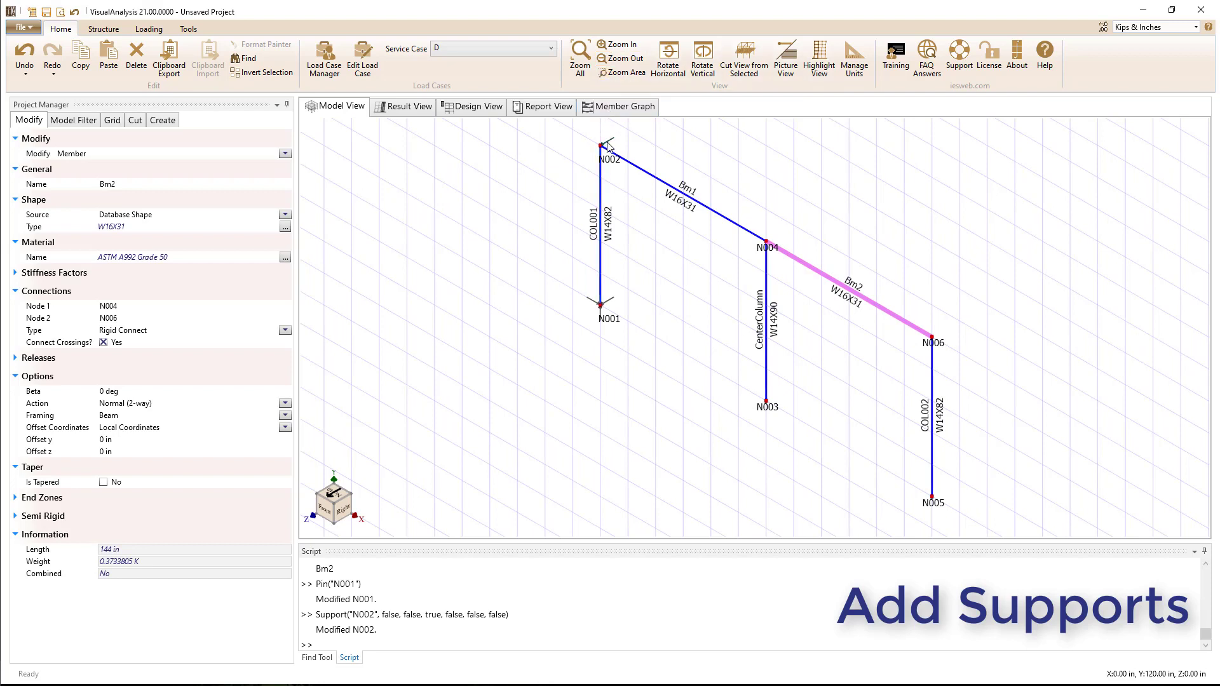
click(766, 242)
ctrl+click(932, 336)
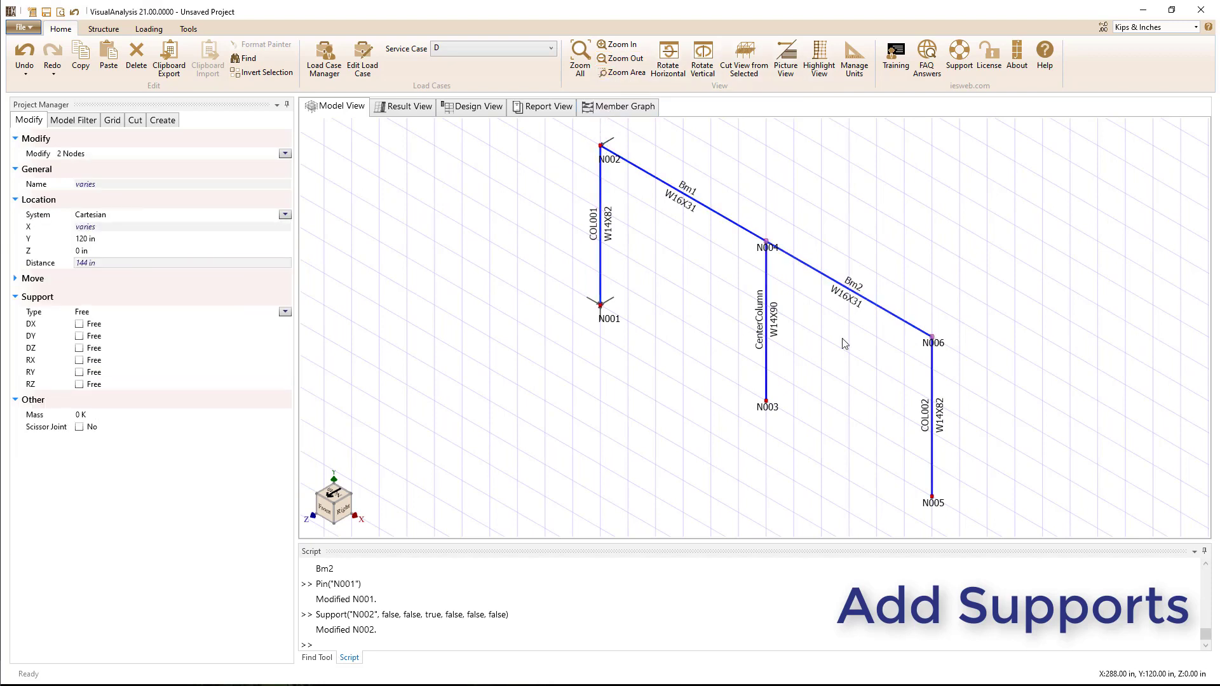
click(79, 348)
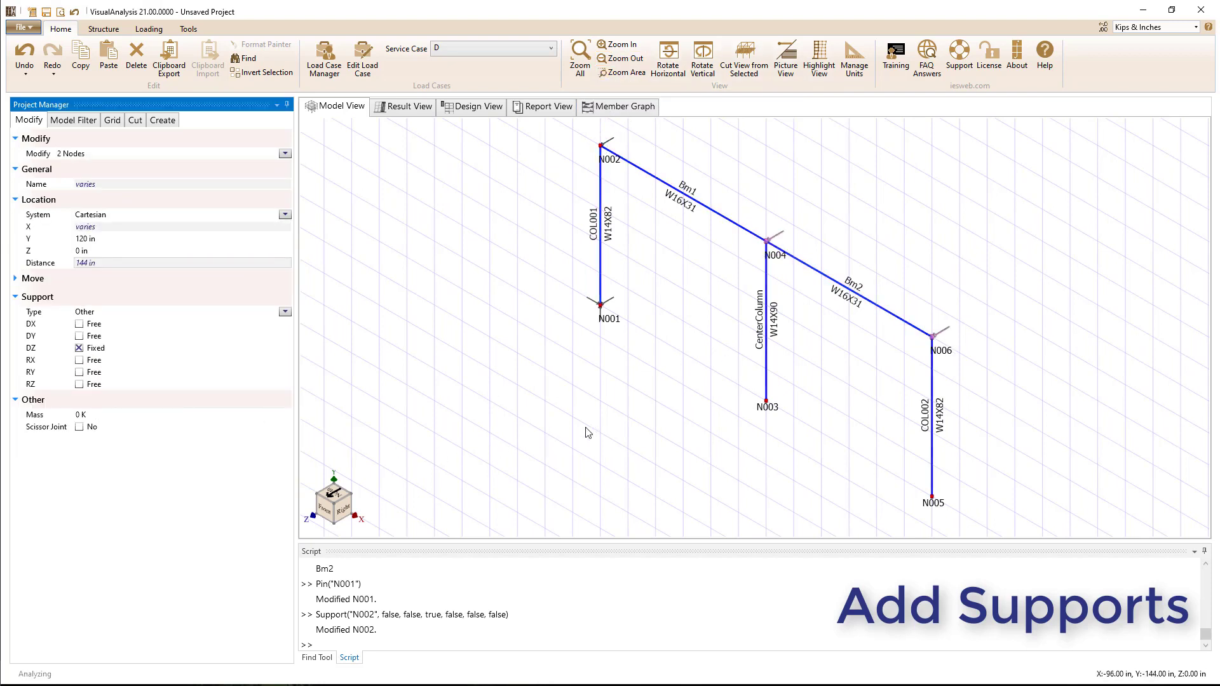
Select the base nodes N003 and N005 and set their support type to Pinned.
drag(715, 389, 963, 536)
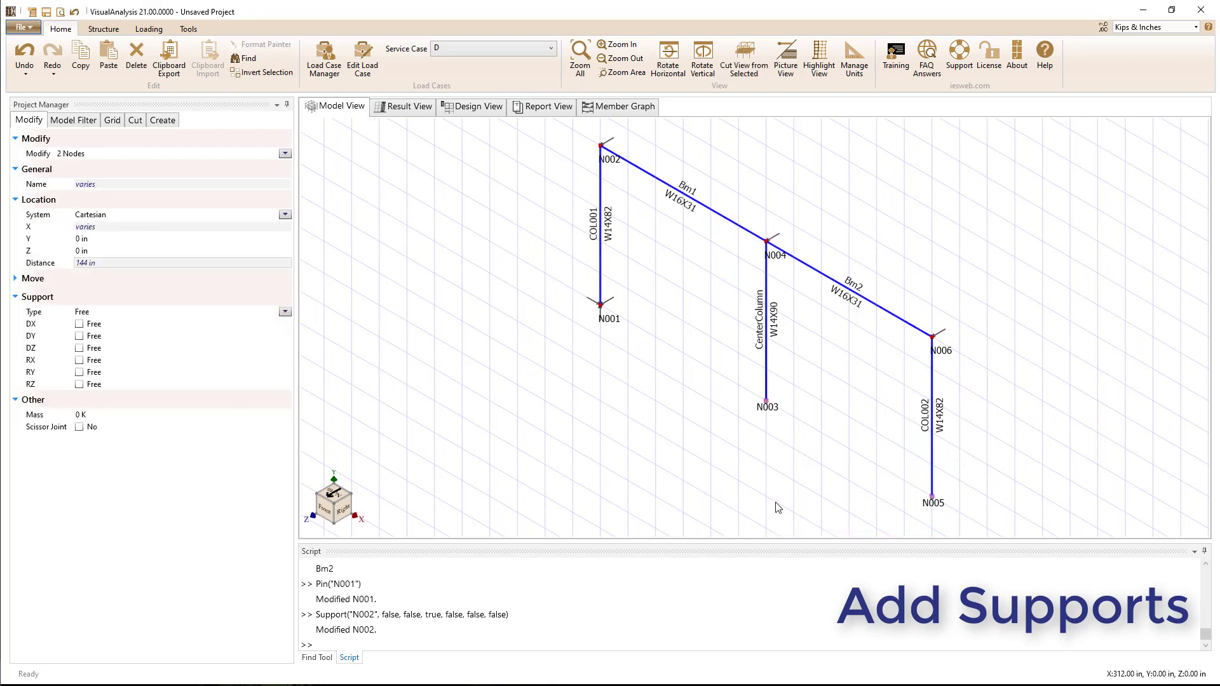
click(285, 311)
click(233, 339)
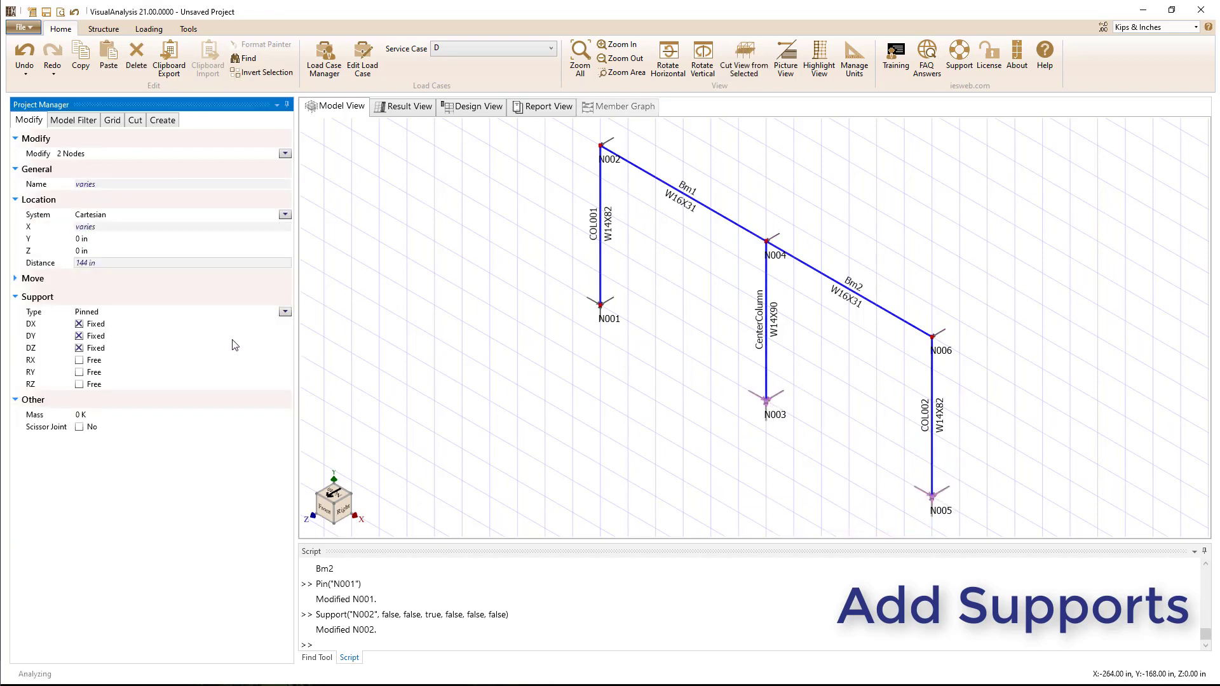
click(325, 508)
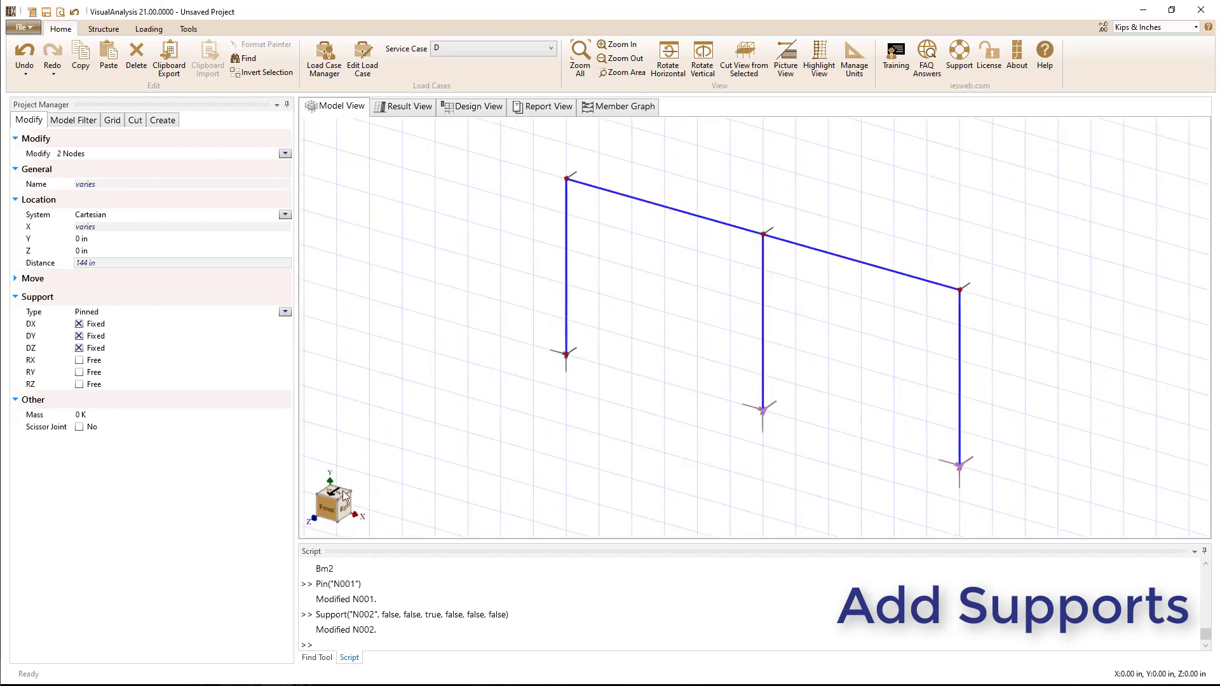
Select the top nodes N002, N004 and N006 and load them with the script command FY(-100).
click(580, 62)
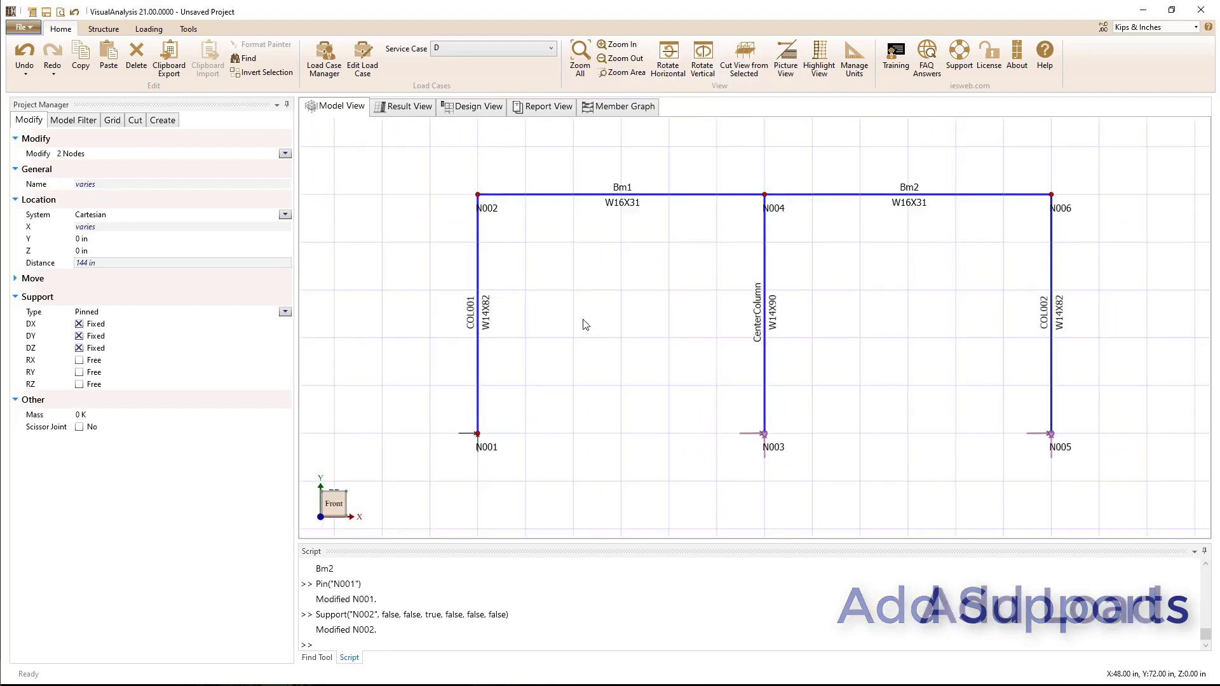
click(478, 195)
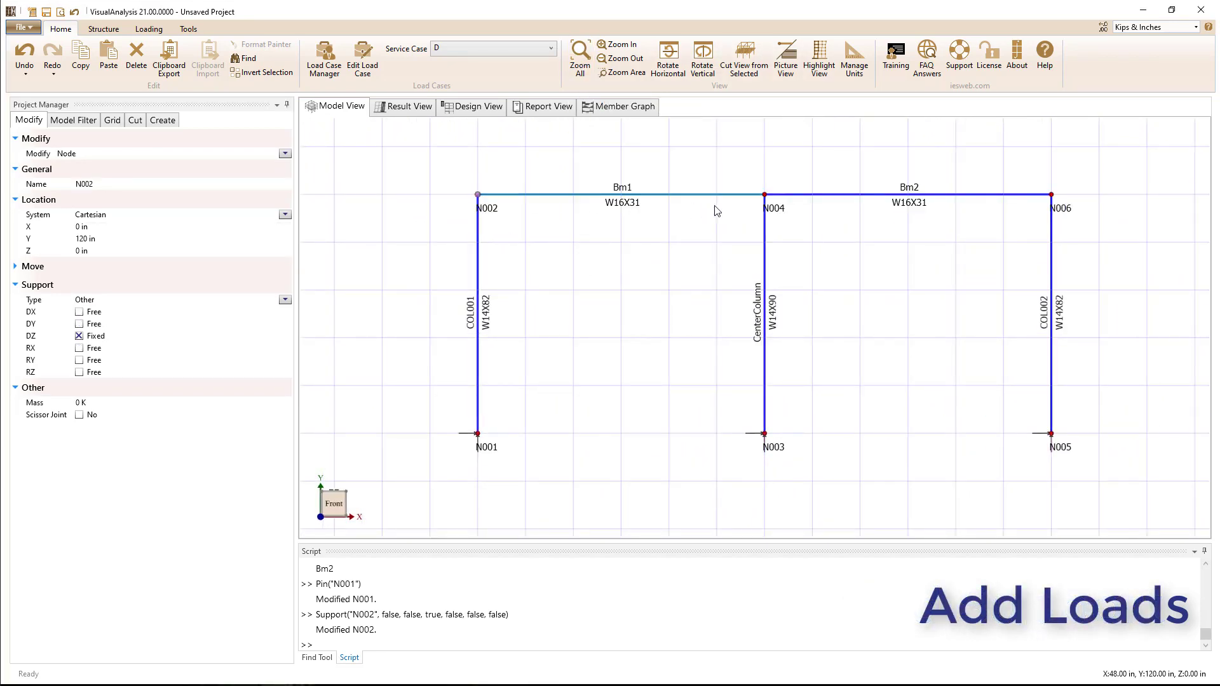
ctrl+click(765, 195)
ctrl+click(1048, 196)
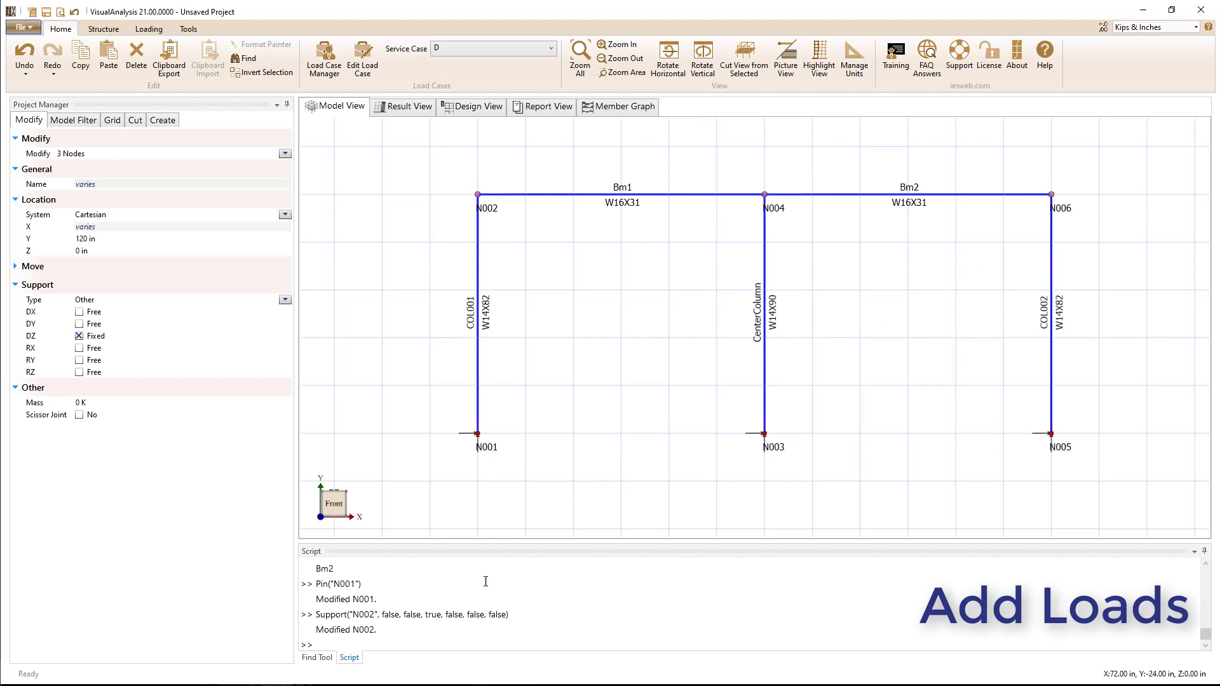
click(402, 648)
text(FY(-100))
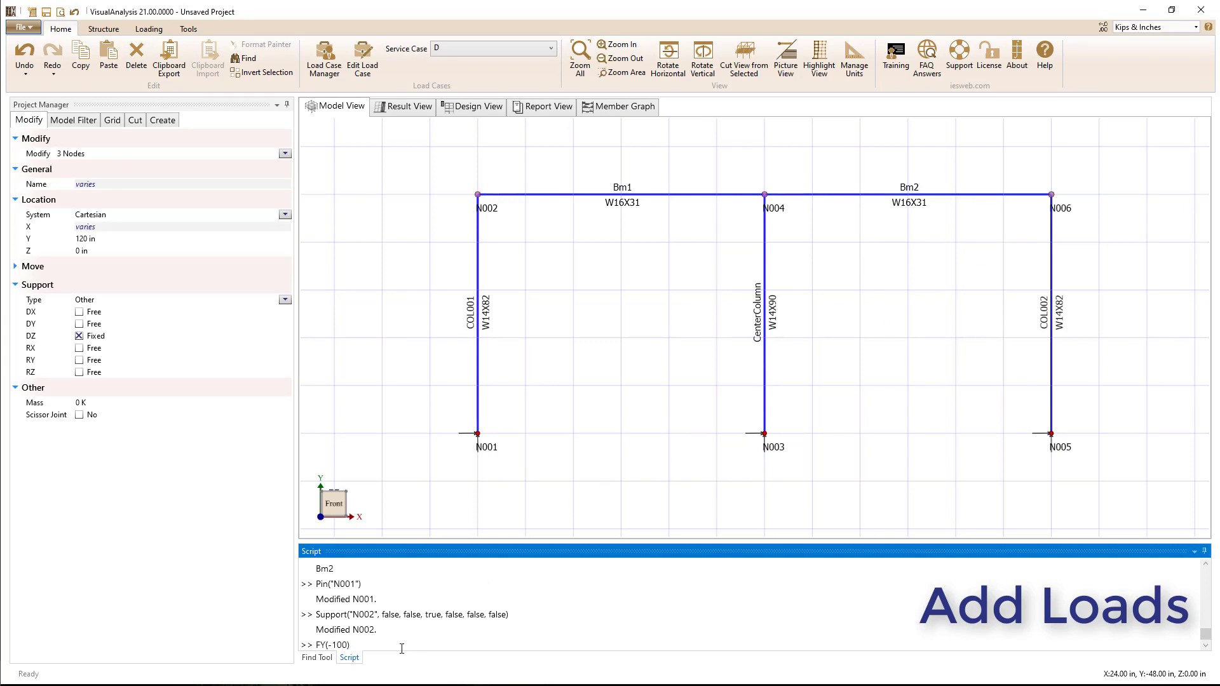
key(Return)
Apply a force of 75, 0, 0 to node N002 in case E+X with the NodeForce script command, and display that service case.
text(N)
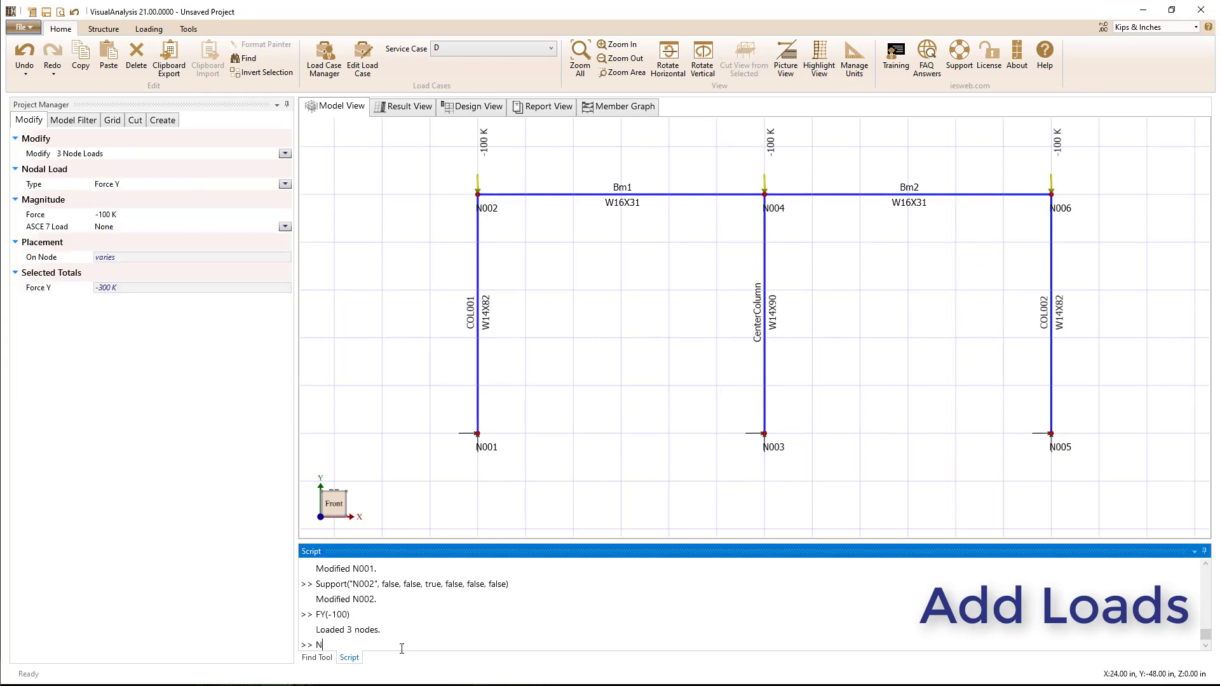
text(odeForce("E+X", "N002", 75, 0, 0))
key(Return)
click(486, 48)
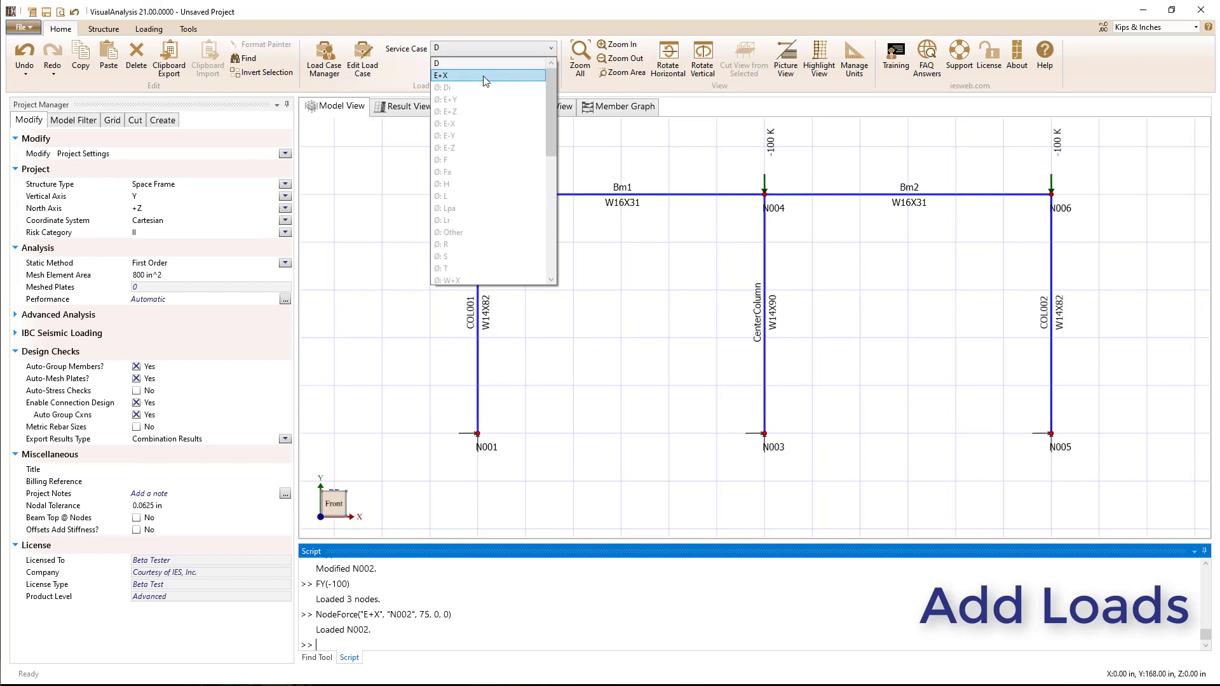
click(483, 76)
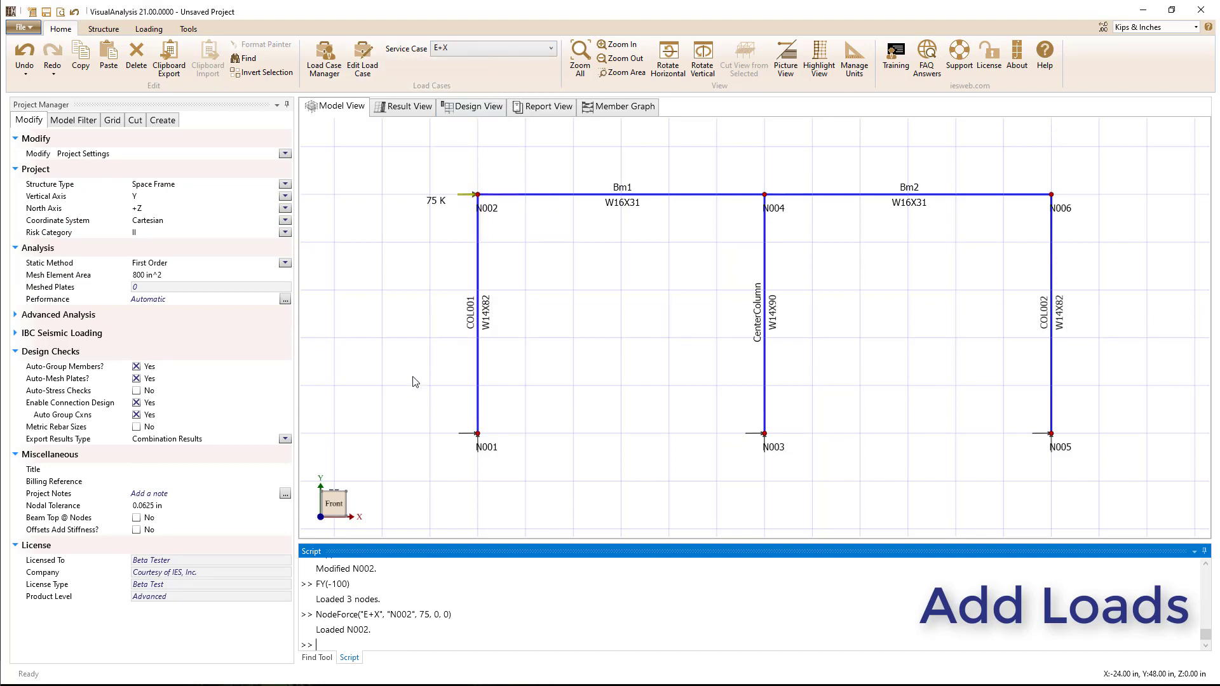
Add a service case named Settlement with source Other, using the AddServiceCase script command.
click(410, 630)
text(AddServiceCase("Settlement", "Other"))
key(Return)
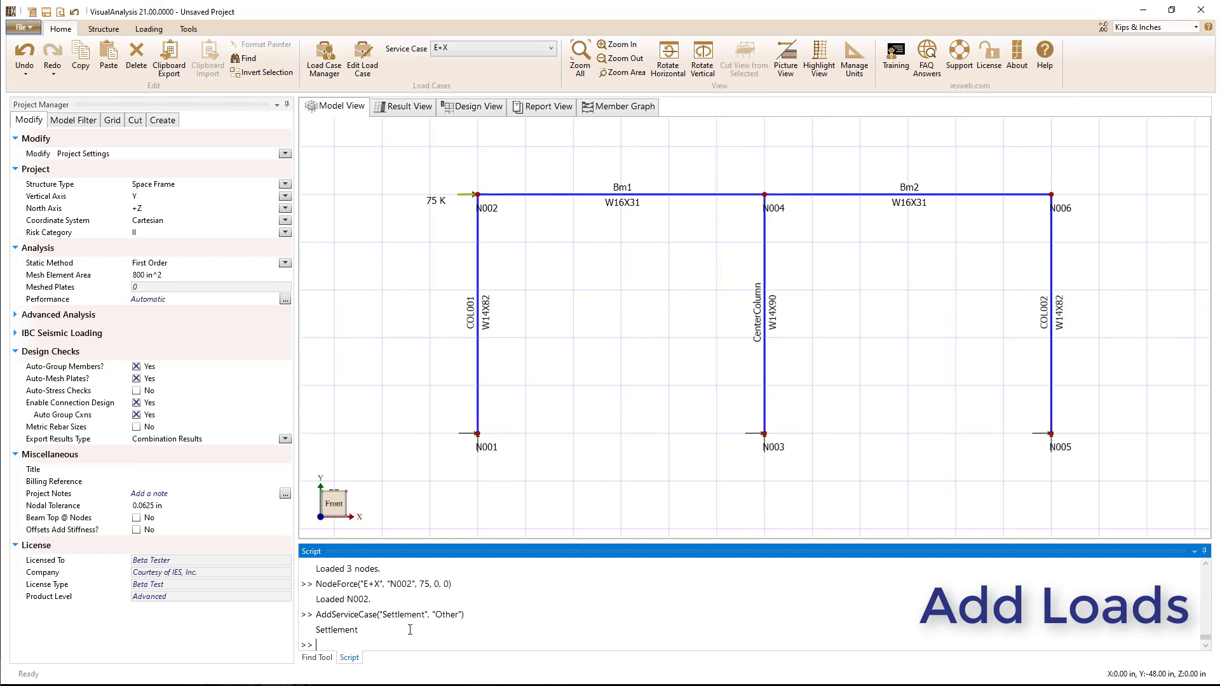
Apply a settlement of 0, -0.5, 0 to node N003 in the Settlement case with the NodeSettlement script command, and display that case.
text(NodeSettlement("Settlement", "N003", 0, -0.5,)
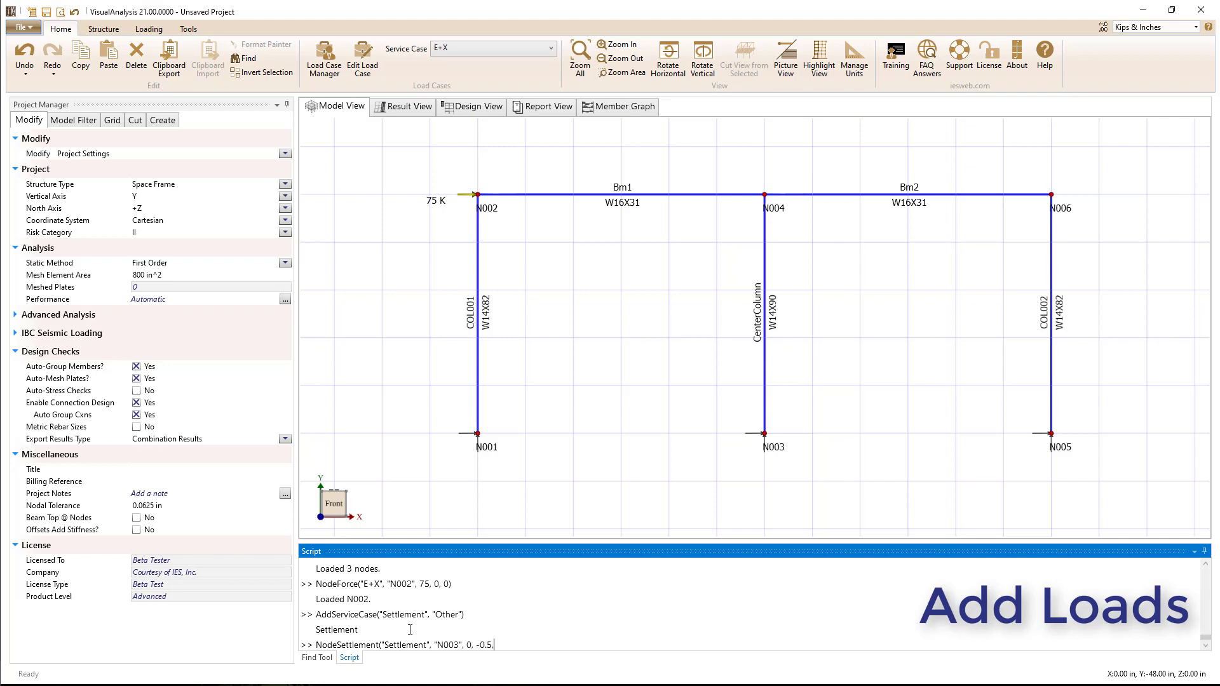
text( 0))
key(Return)
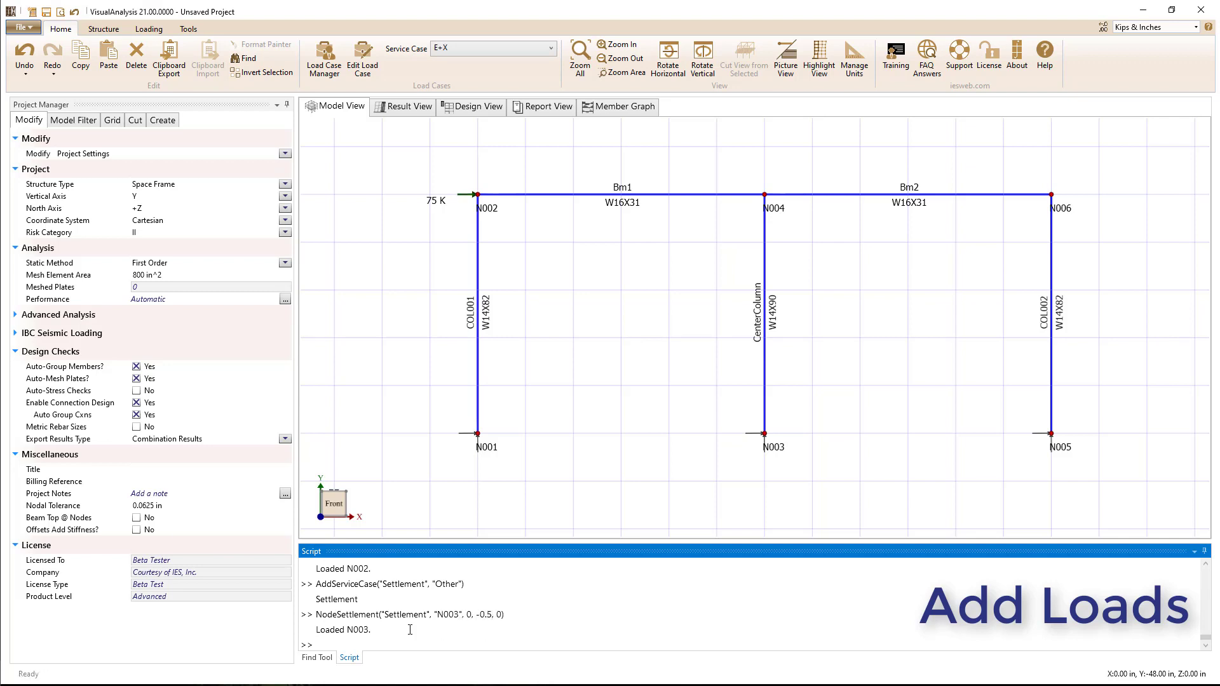
click(481, 54)
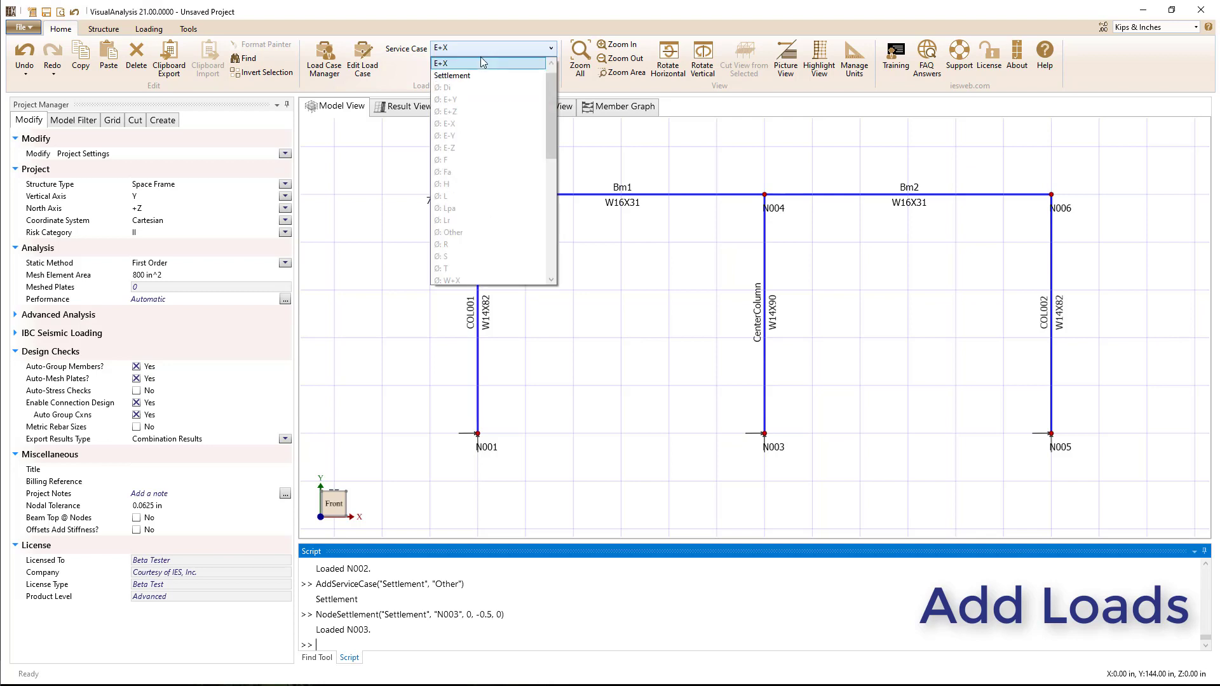
click(470, 73)
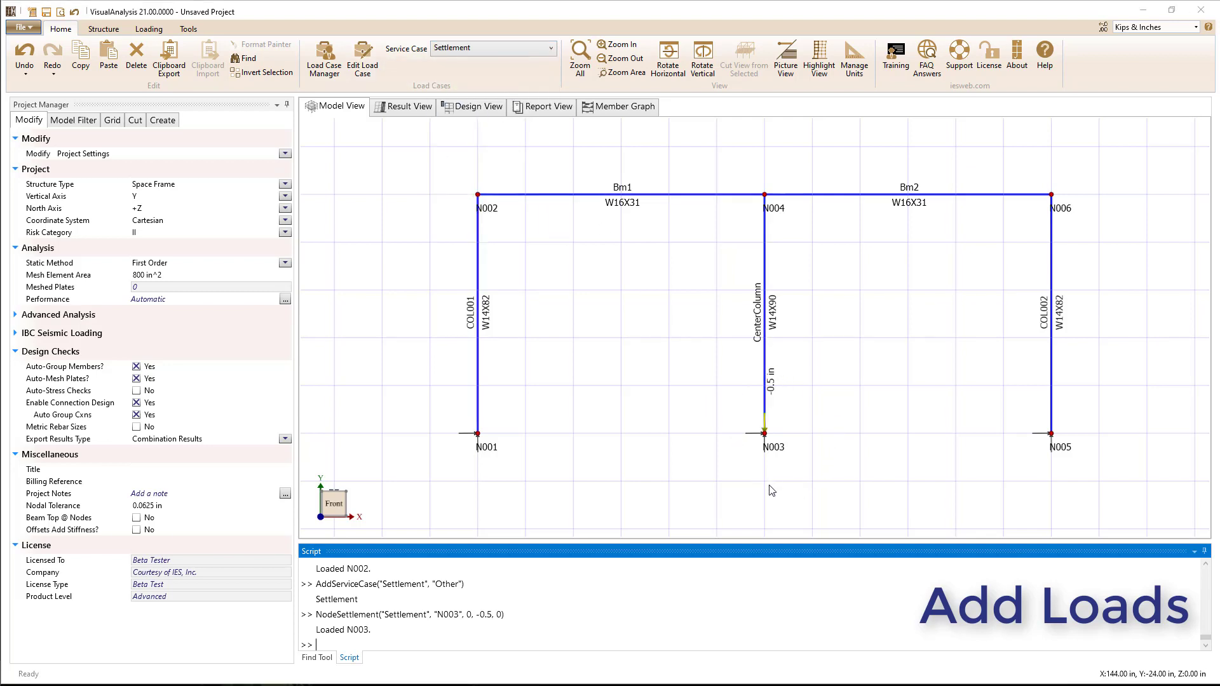
Select beams Bm1 and Bm2 with the Select script command.
click(352, 647)
text(Select("B)
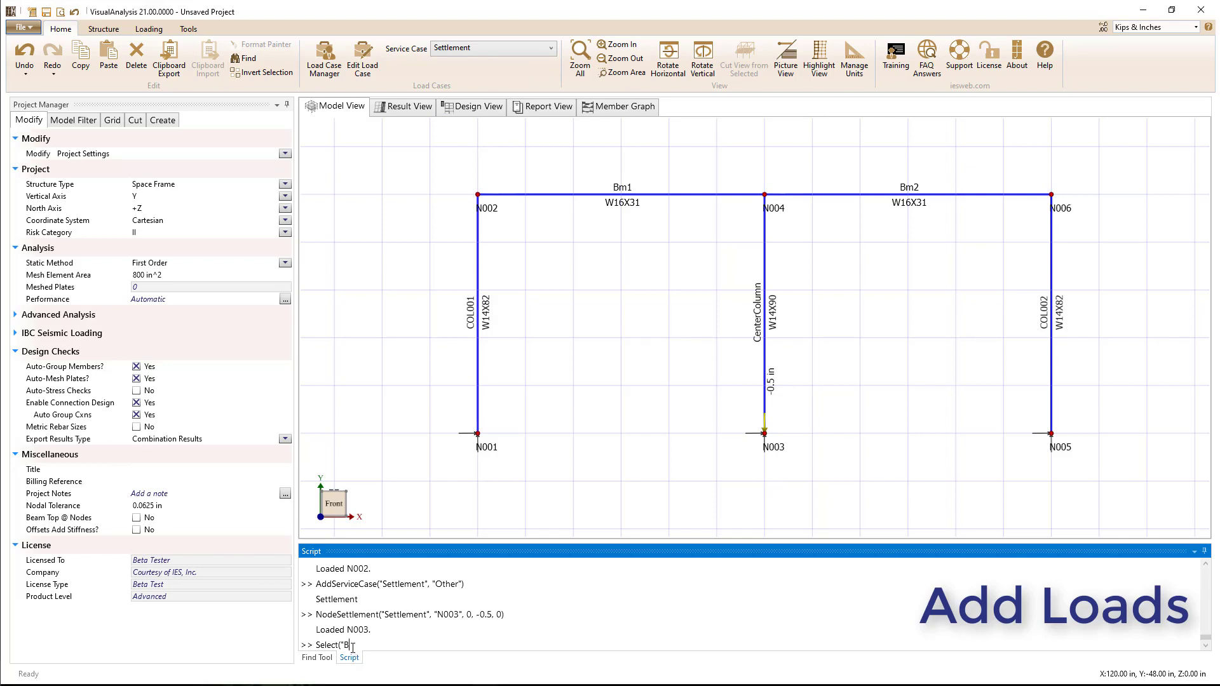
text(m1", "Bm2");)
key(Return)
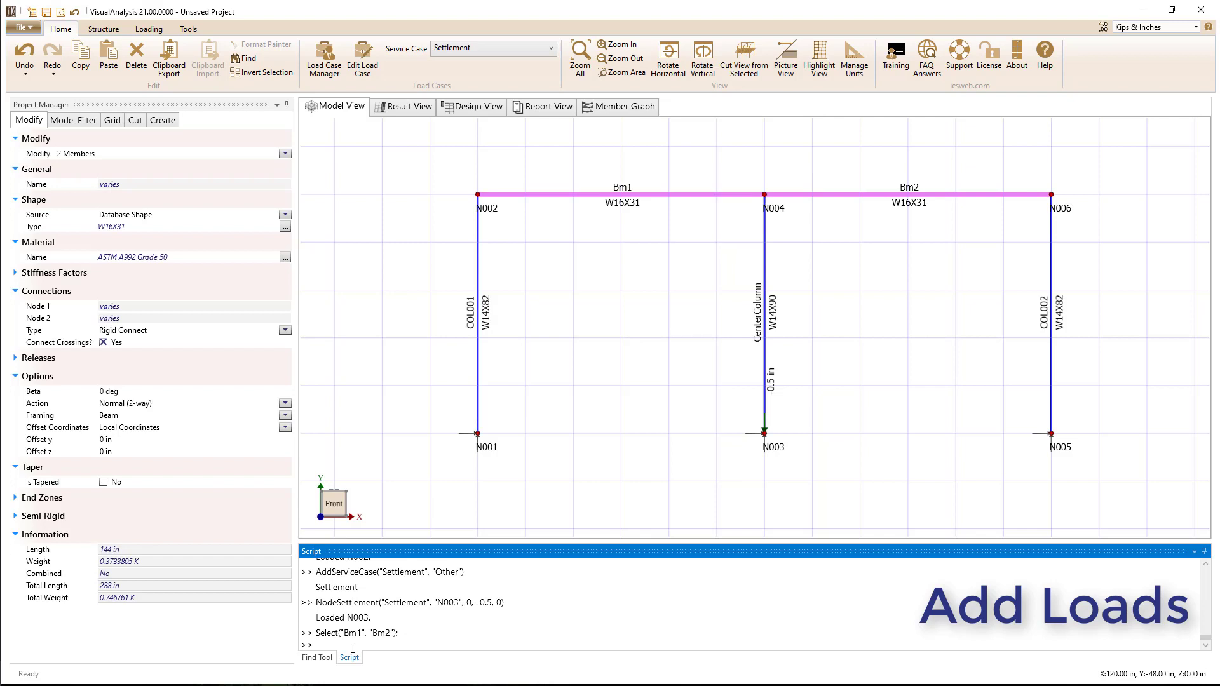
Look up LoadMember with the Help script command and copy its start/end magnitude and start/end offset syntax into the script prompt.
text(Help("LoadMember"))
key(Return)
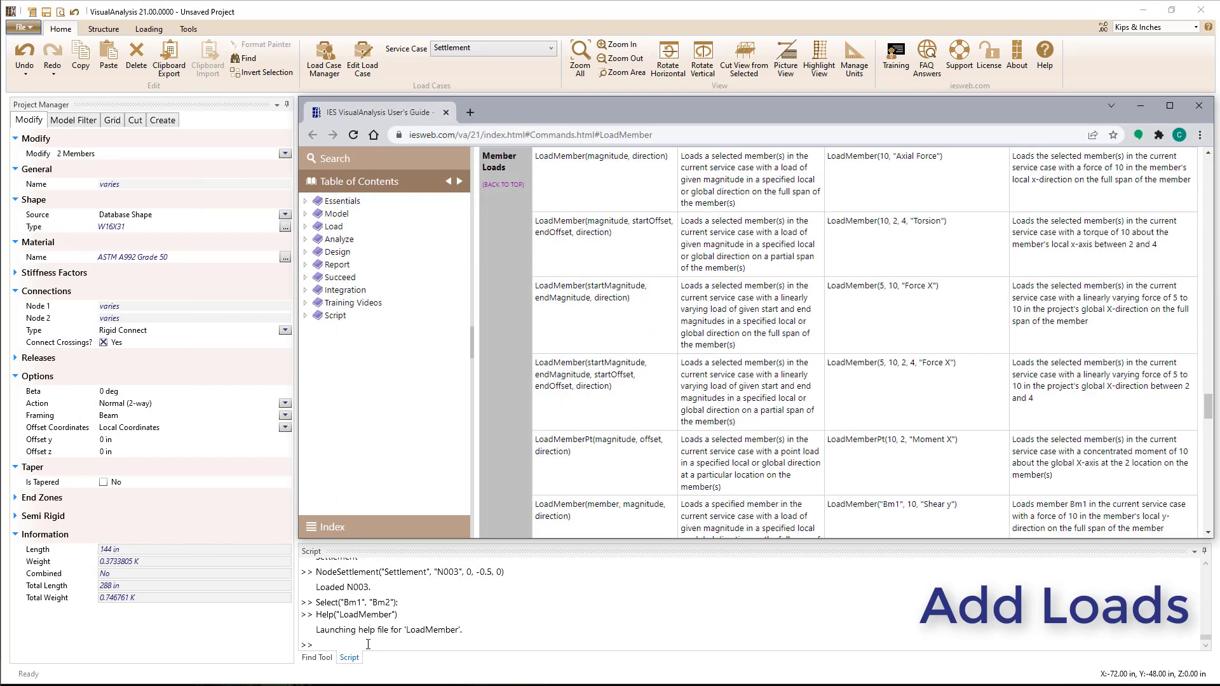
triple_click(612, 388)
key(ctrl+c)
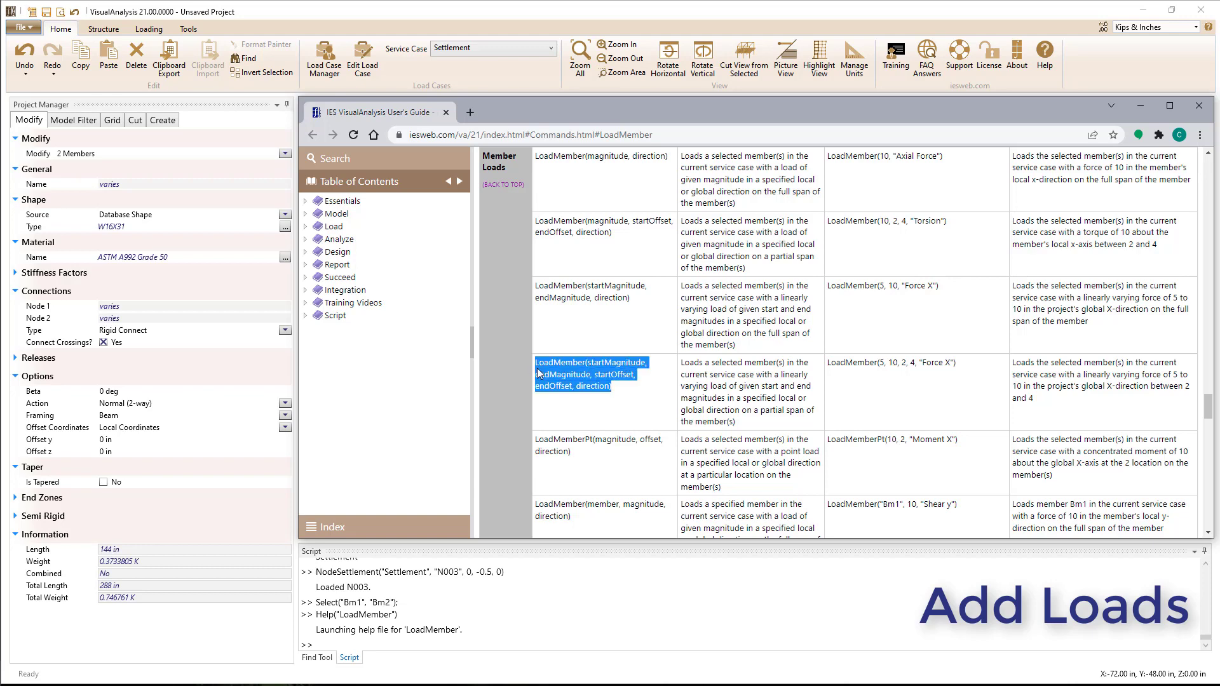
click(1140, 106)
key(ctrl+v)
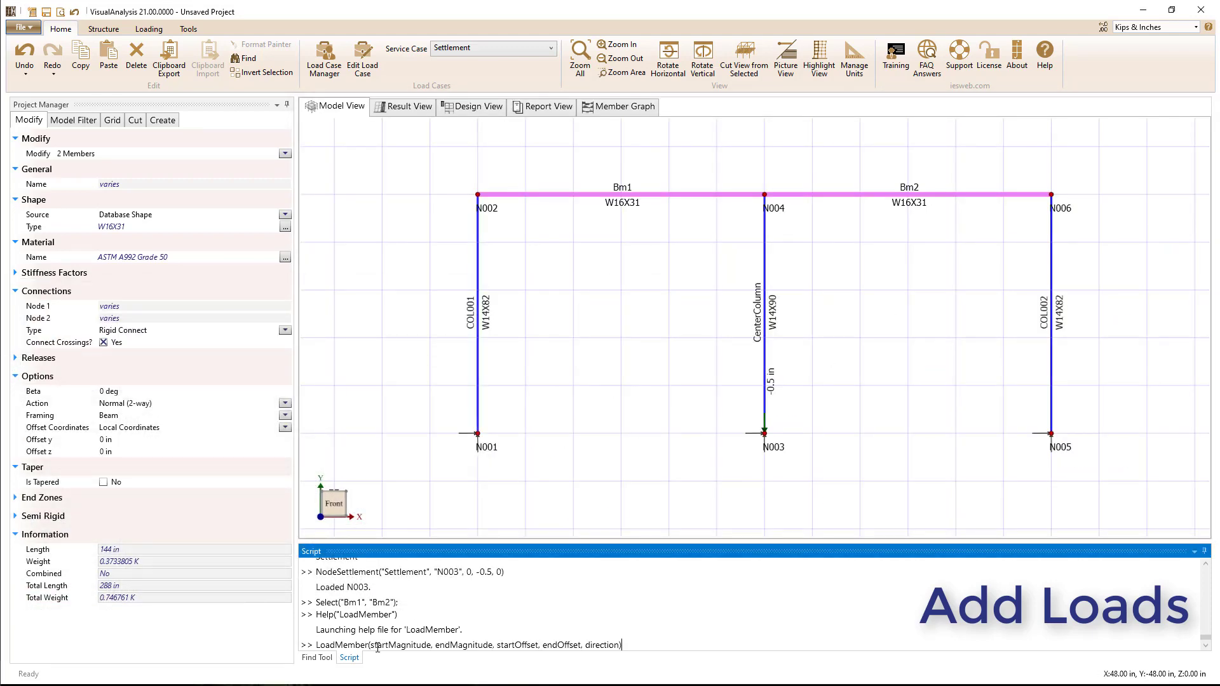
Fill in and run LoadMember with magnitudes -0.1 and -0.2, offsets 12 and 120, and direction "Shear y" for the selected beams.
double_click(383, 646)
text(-0.1)
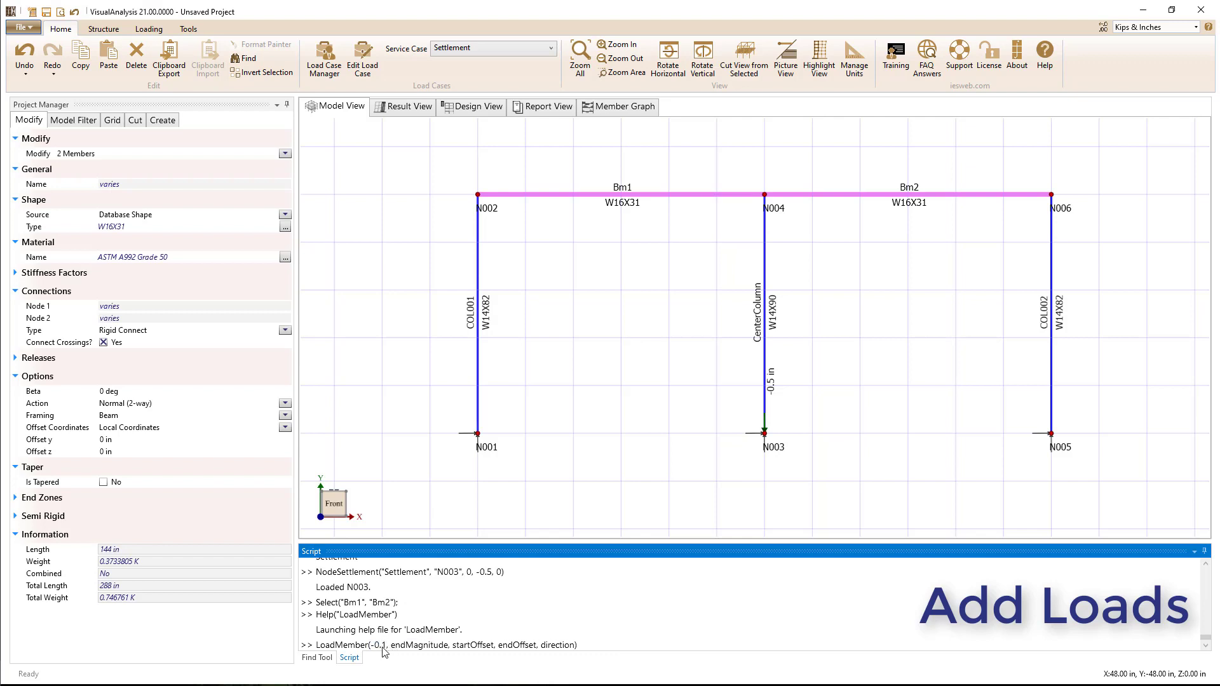
double_click(411, 646)
text(-0.2)
double_click(445, 646)
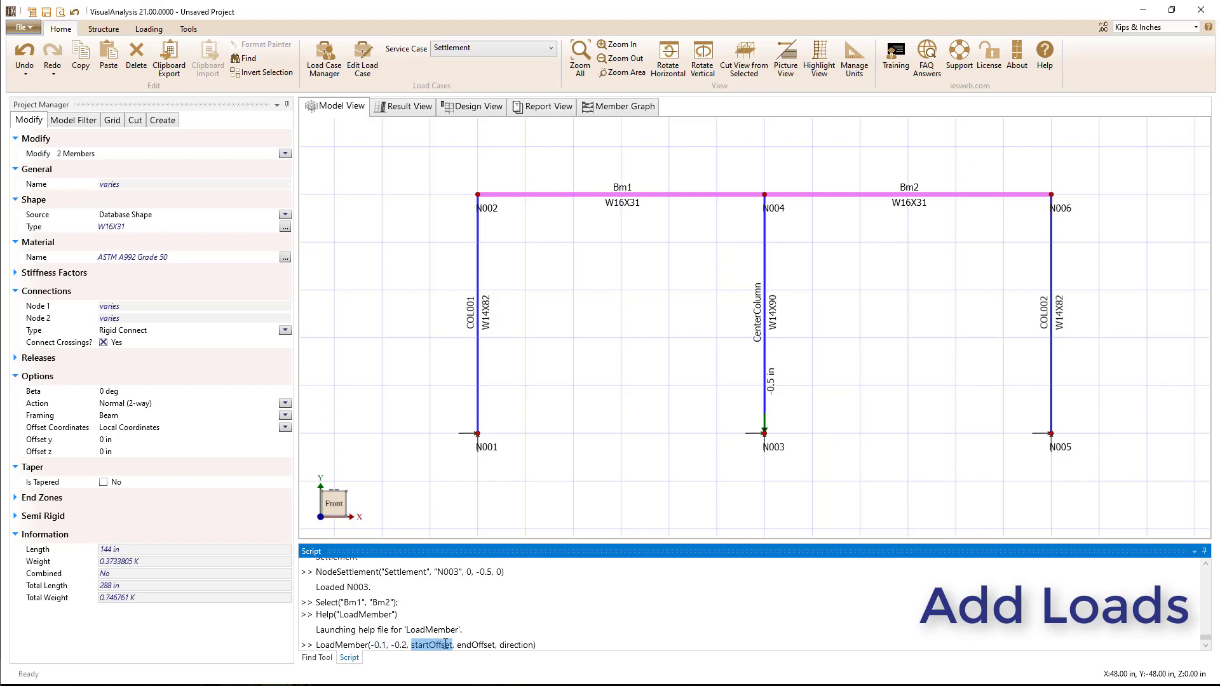
text(12)
double_click(444, 644)
text(120)
double_click(446, 644)
text("Shear y")
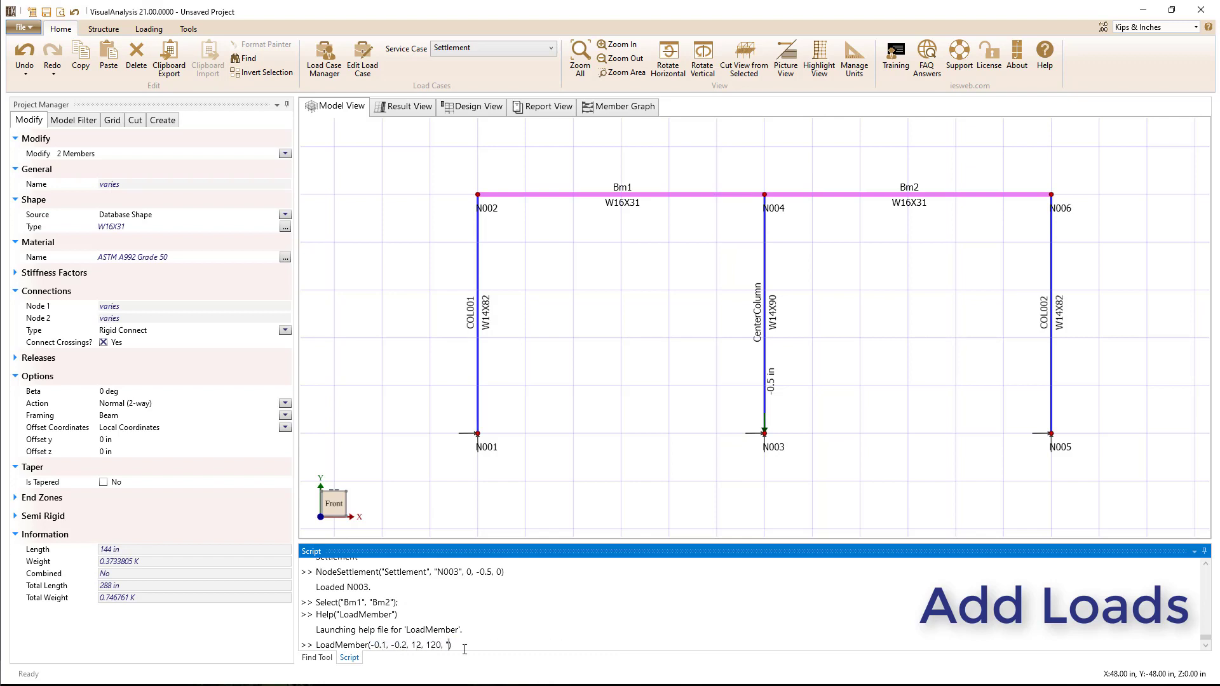
key(Return)
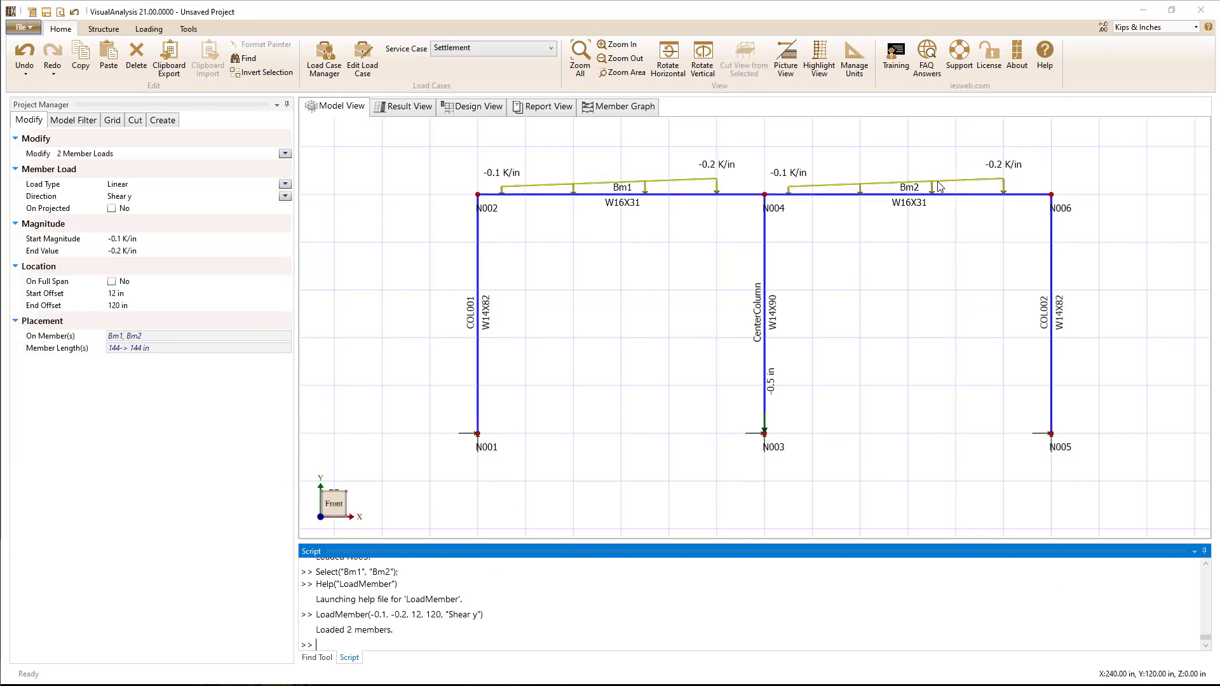
Show the analysis results with the status list collapsed, and query the maximum DX displacement using the MaxDisplacement script command.
click(410, 106)
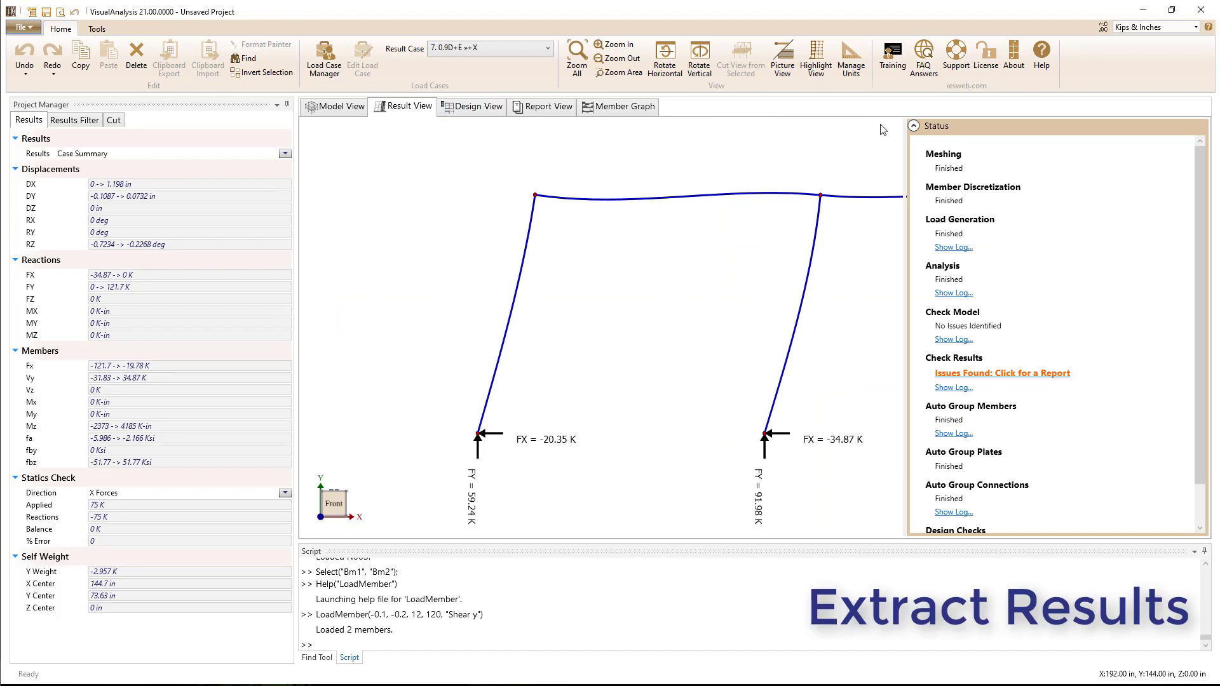
click(914, 126)
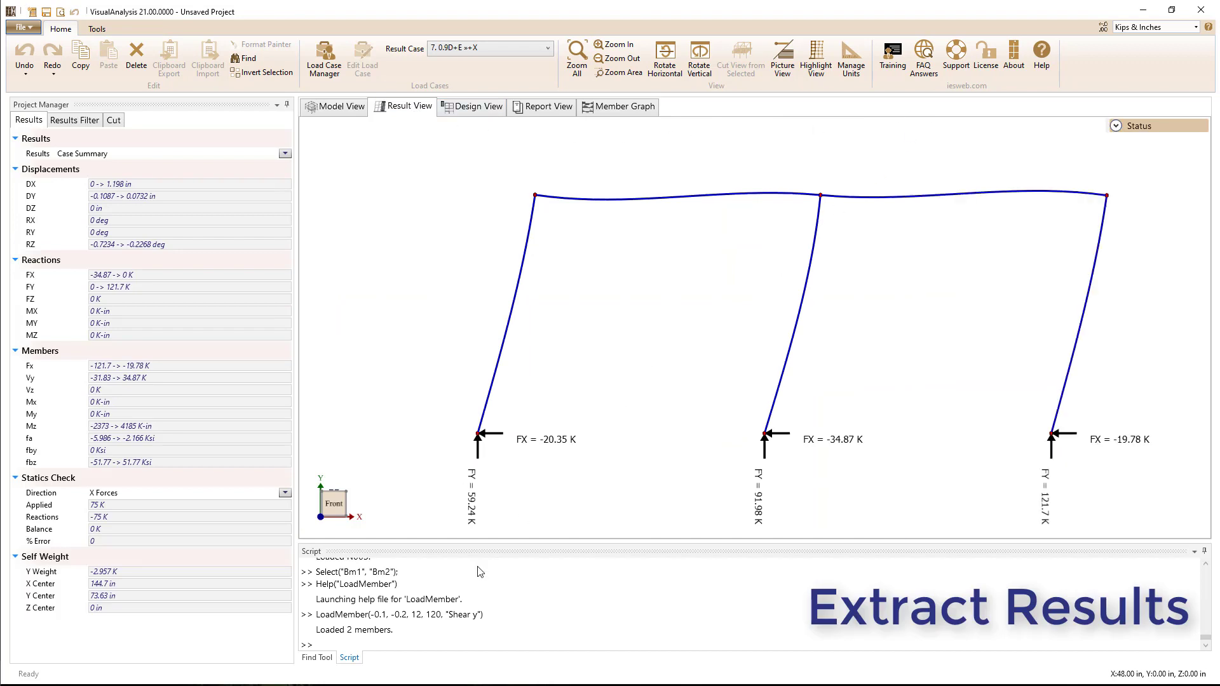
click(403, 641)
text(MaxDisplacement("DX"))
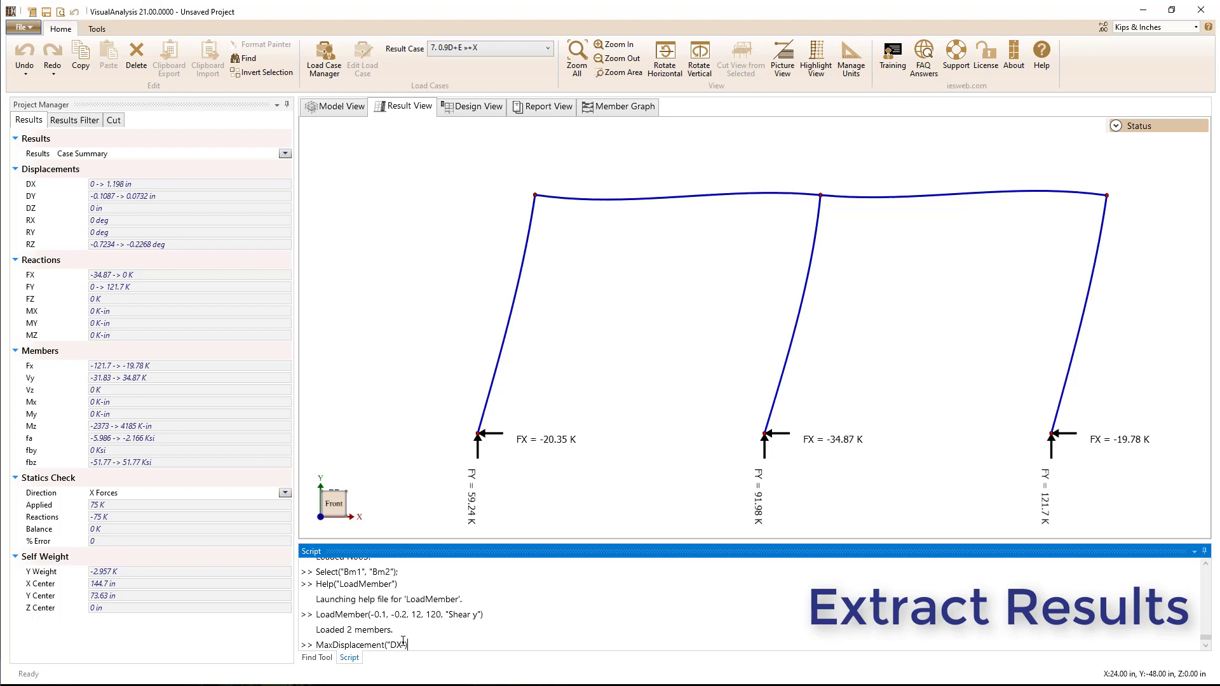
key(Return)
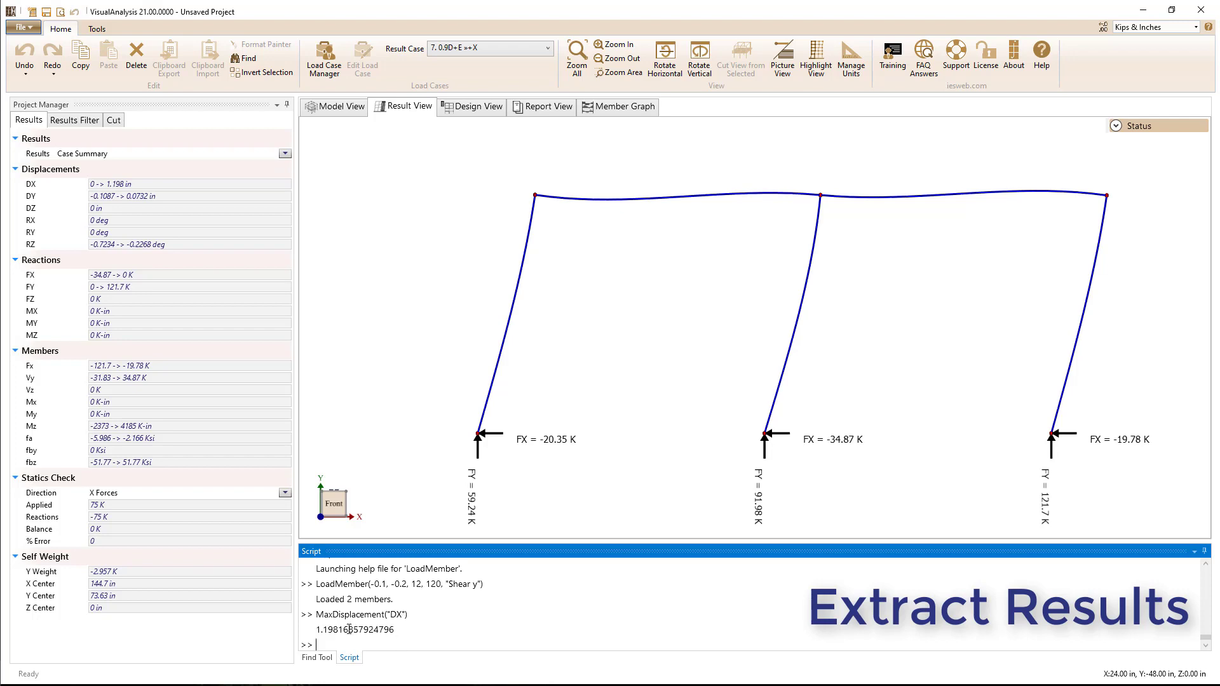
mouse_move(115, 185)
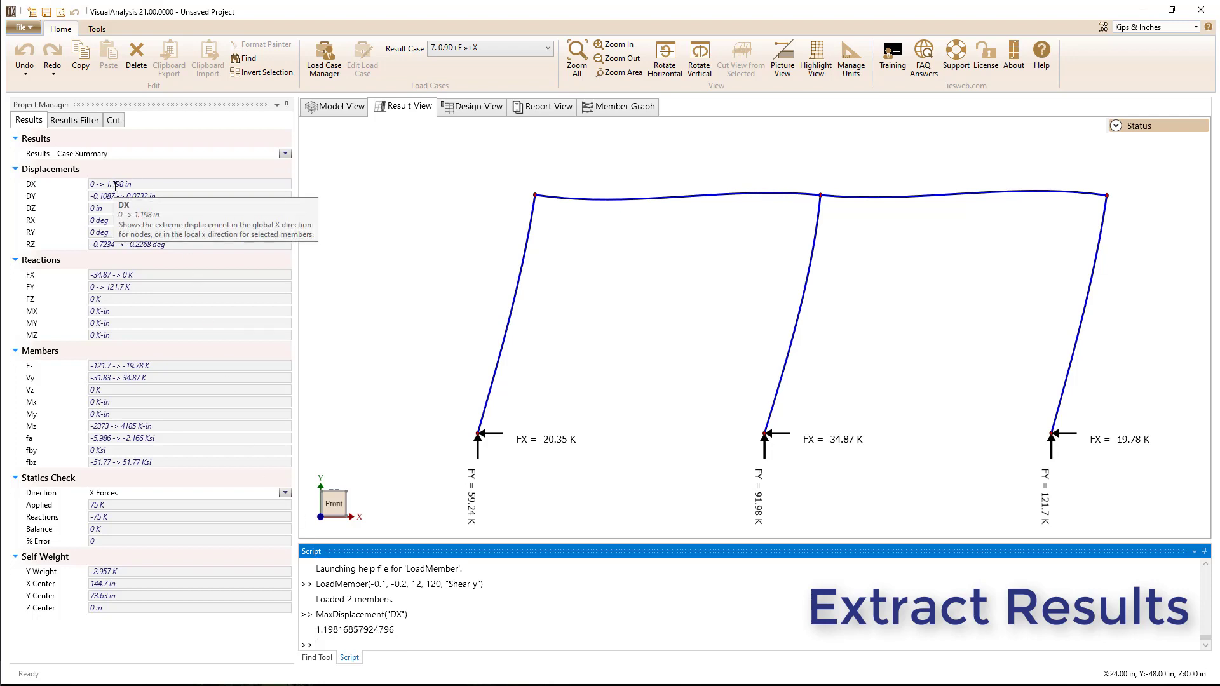
Query the extreme DY reaction at node N003 with the script command Reaction("DY", "N003", true), and display result case 1.4D for comparison.
text(Reacti)
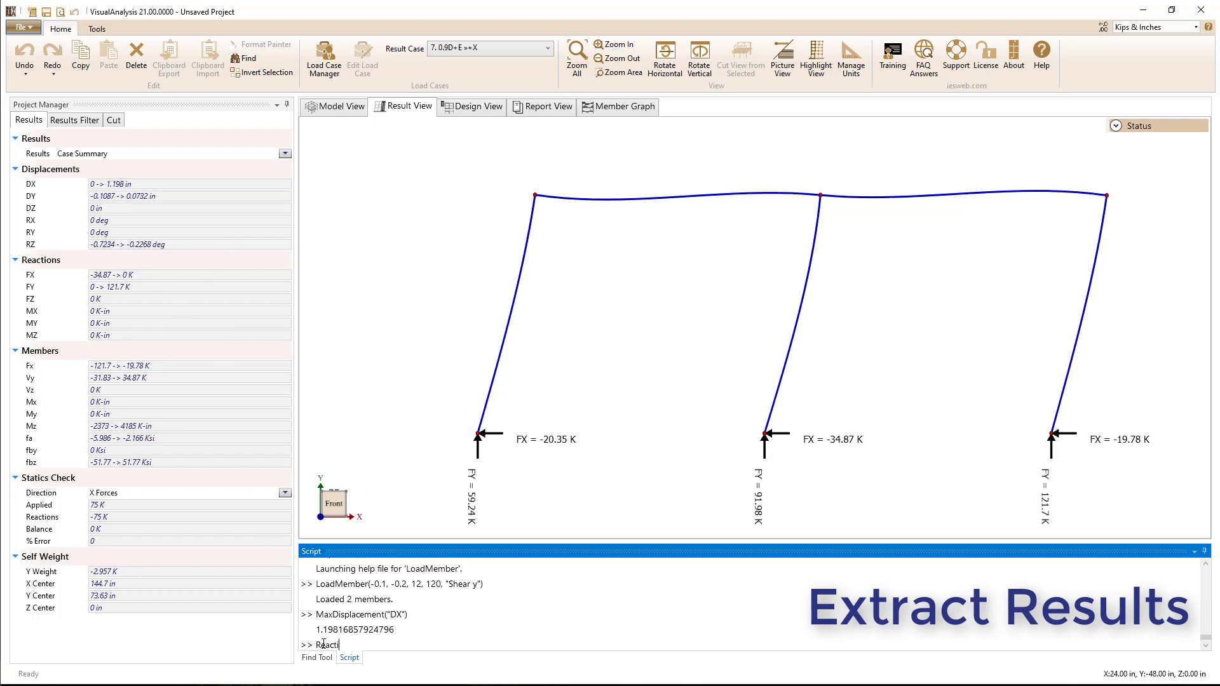
text(on("DY", "N003", true)
key(Return)
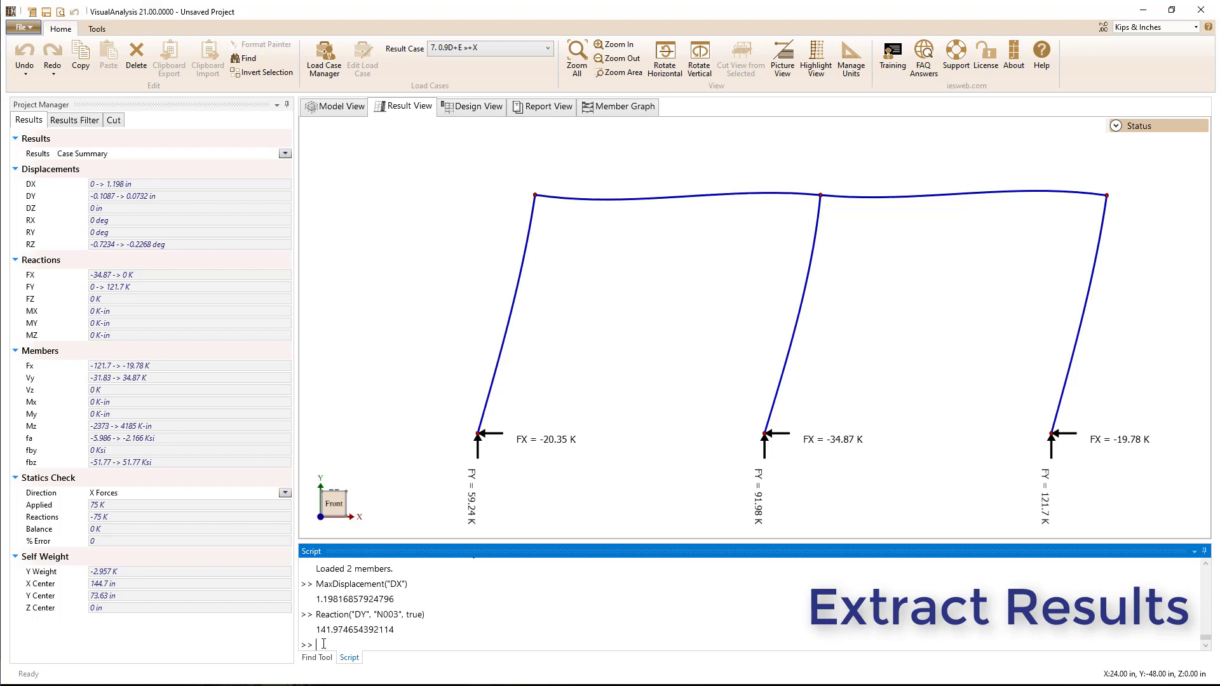
click(498, 46)
click(479, 99)
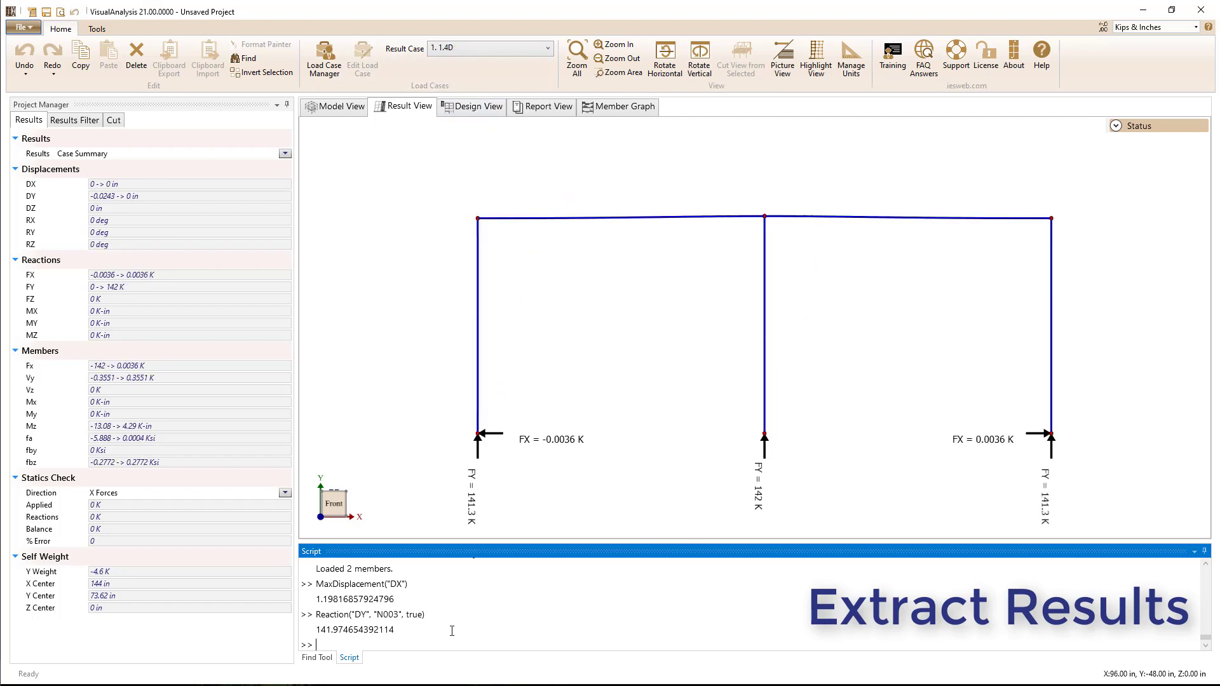
Reuse the Reaction command to query the DY reaction at N003 for the "Settlement" case, and display the Settlement results.
key(Up)
key(Left)
key(ctrl+shift+Left)
text(")
text(Settlement")
key(Return)
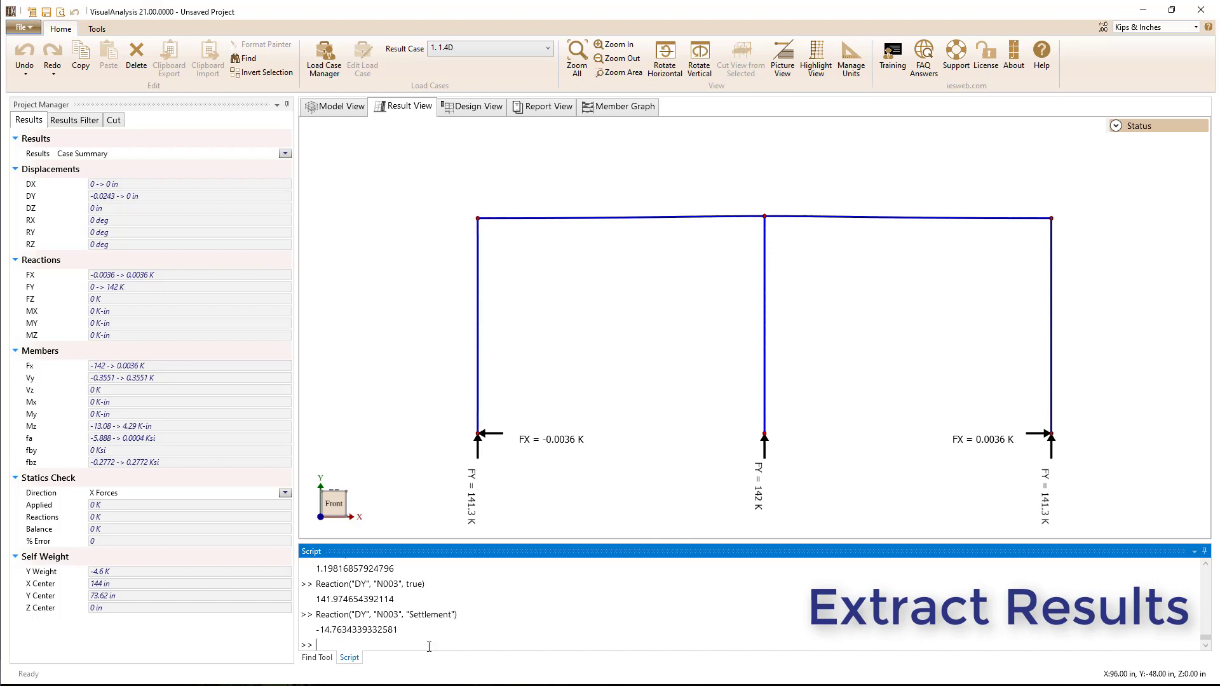
click(499, 49)
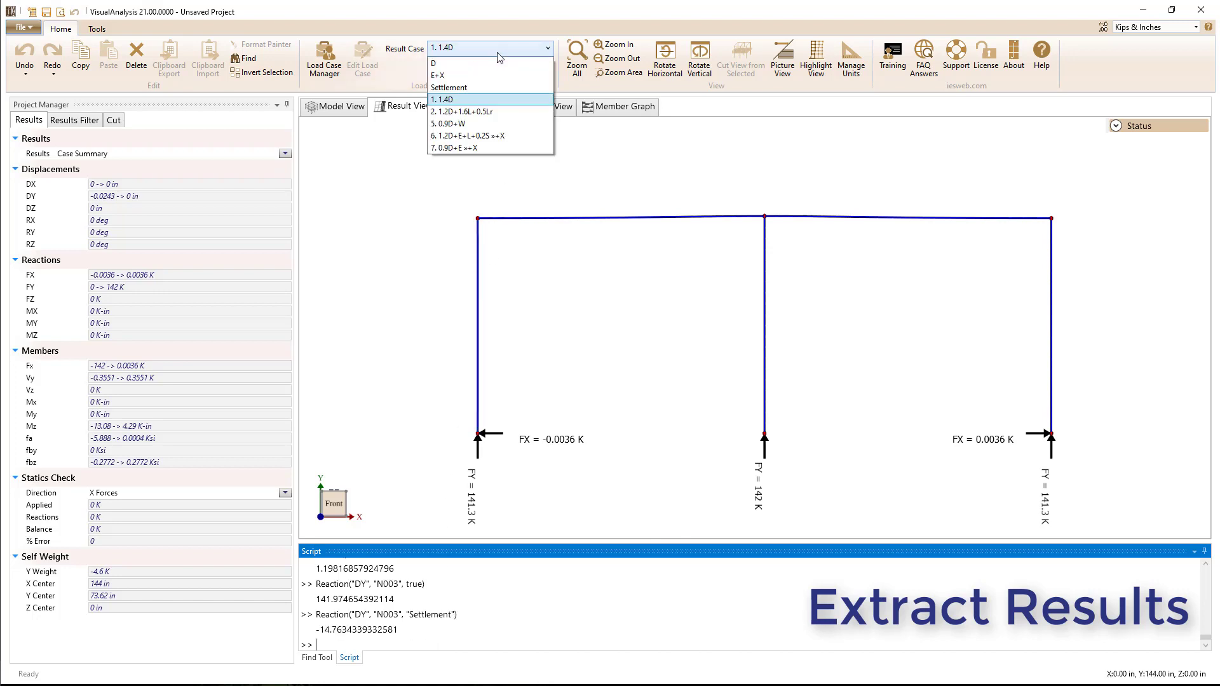
click(476, 87)
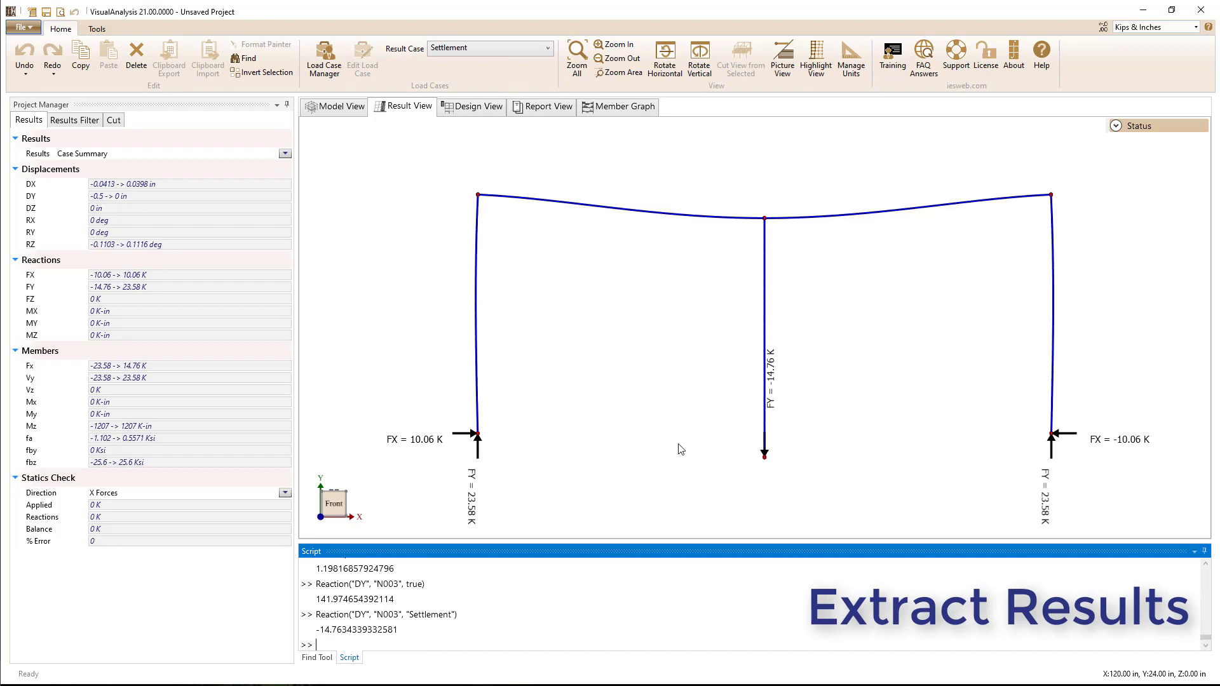
Zoom to node N003 with the Zoom script command, and bring the whole frame back into view.
text(Zoom("N003"))
key(Return)
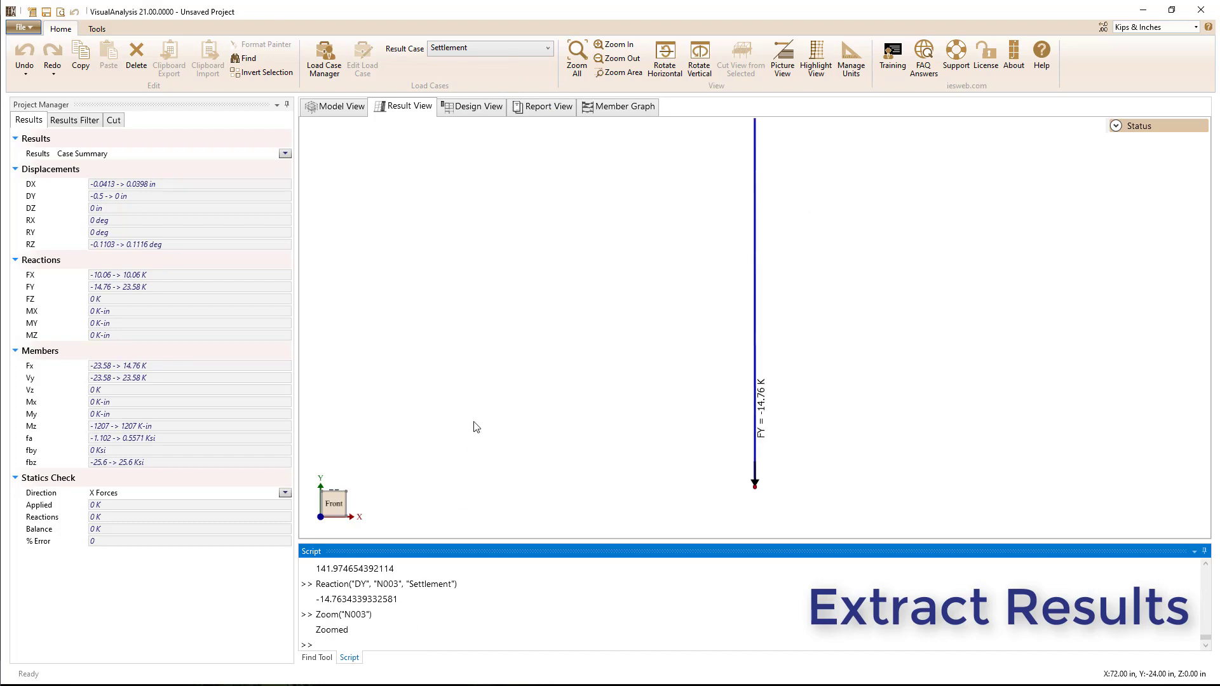
click(577, 61)
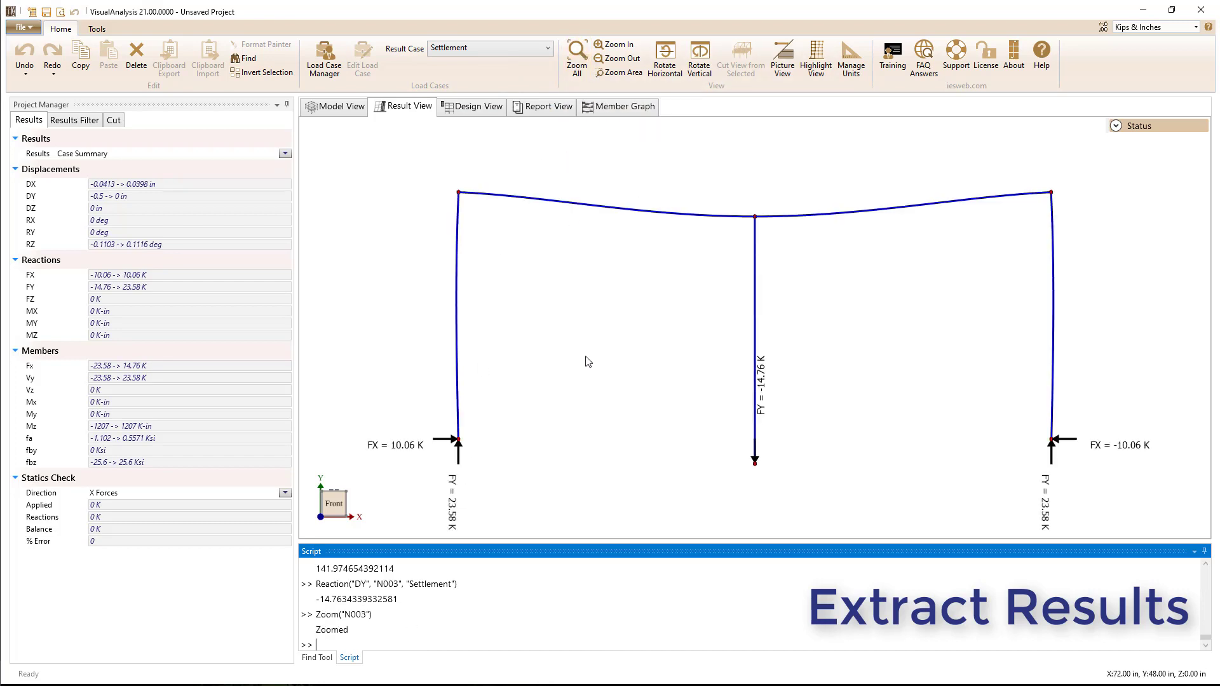
Clear all text from the script window with the Clear command.
click(414, 648)
text(Clear)
key(Return)
Run the single letters h and w as script commands to see how the command line responds to invalid entries.
text(w)
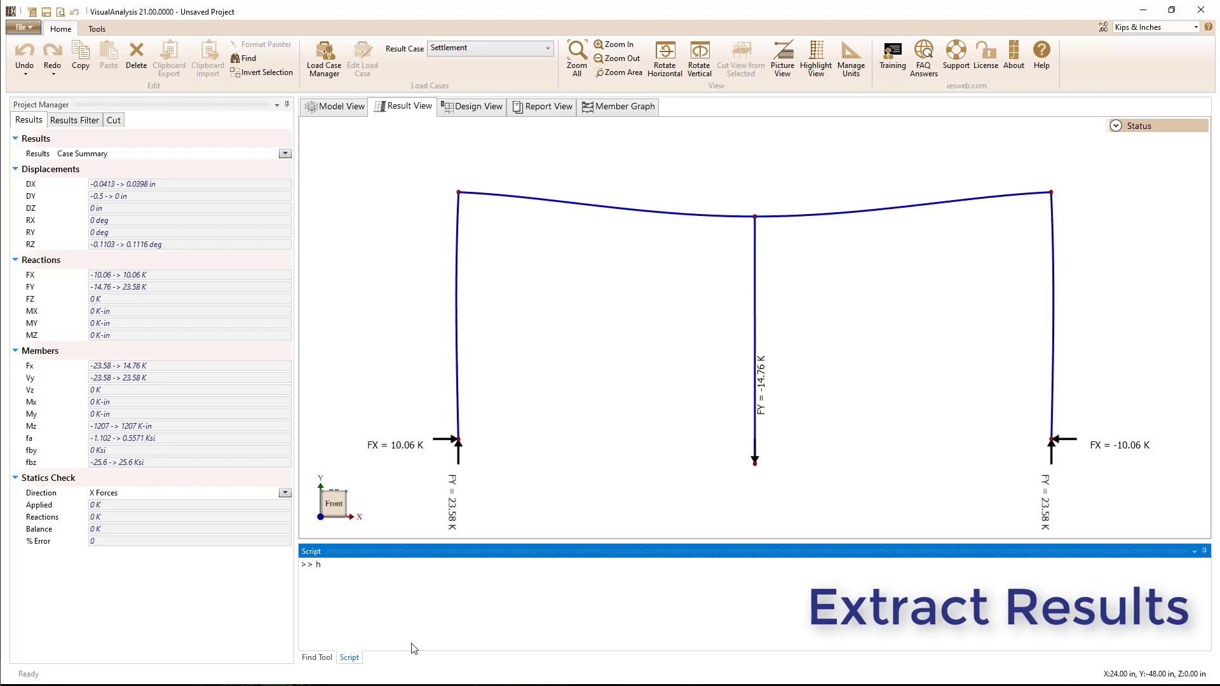
key(Return)
text(w)
key(Return)
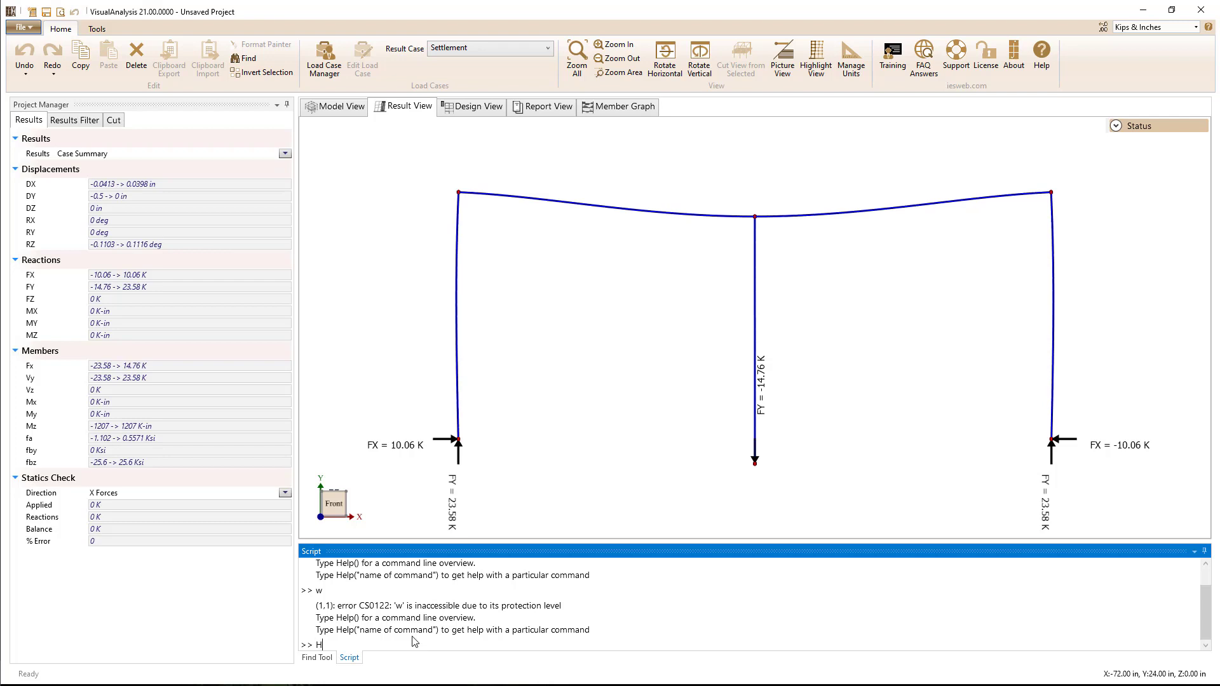
Open the script commands reference with Help("Command"), view its Areas section, return to the category list, and close the guide.
text(elp("Command"))
key(Return)
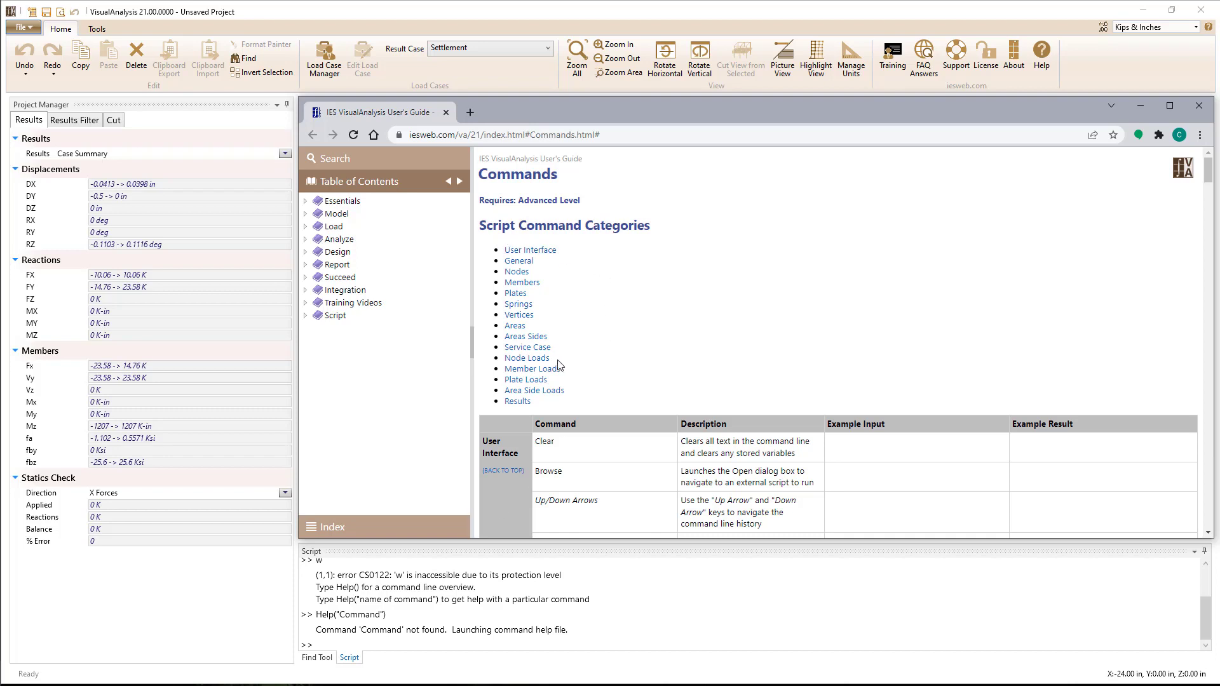
click(518, 327)
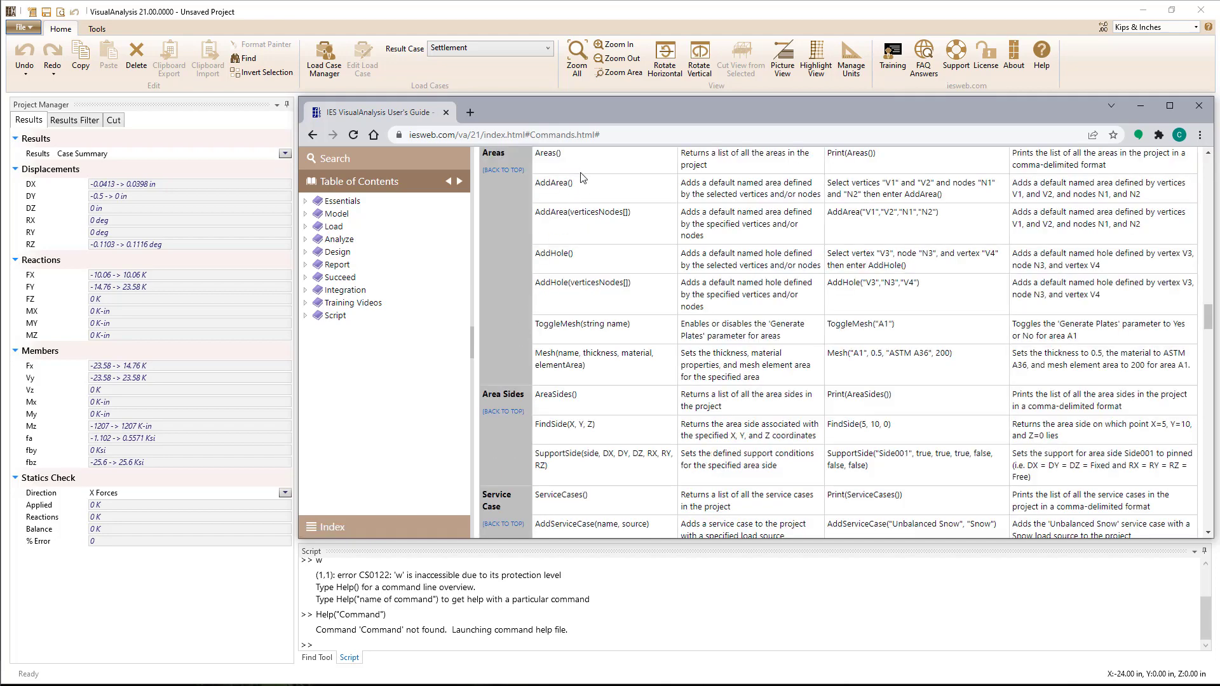
click(503, 170)
click(1198, 105)
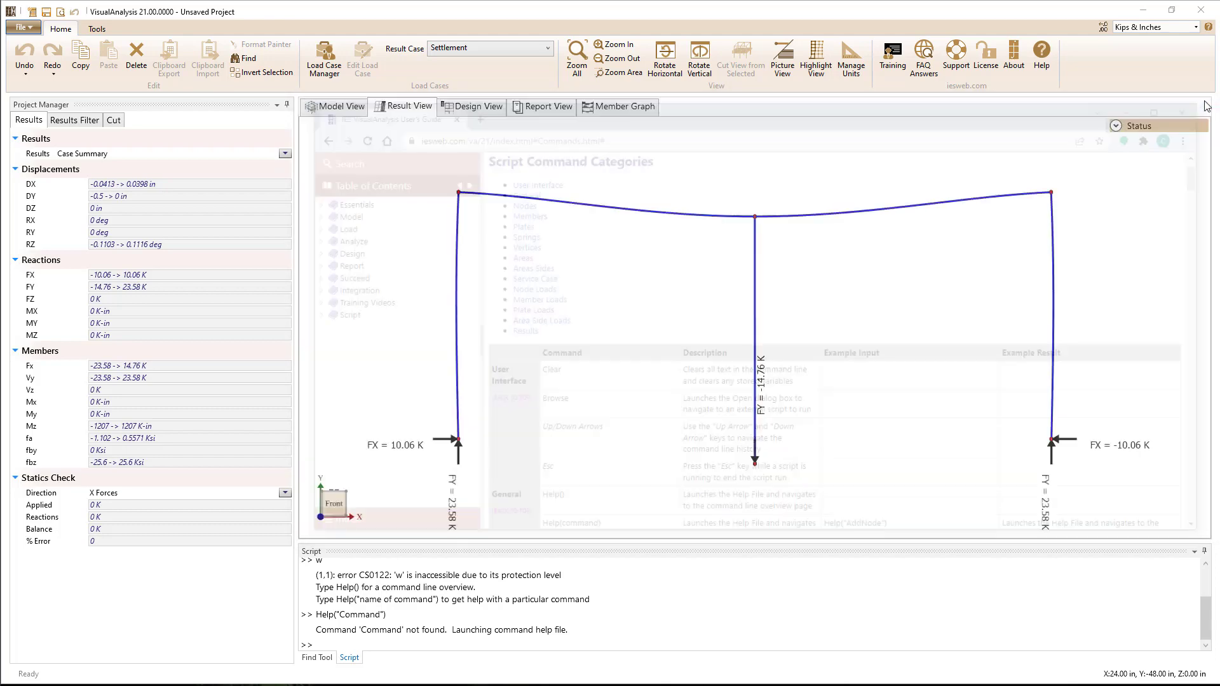
Open the Script Overview help page with the Help() script command, view the command line basics, and close the guide.
click(365, 646)
text(Help())
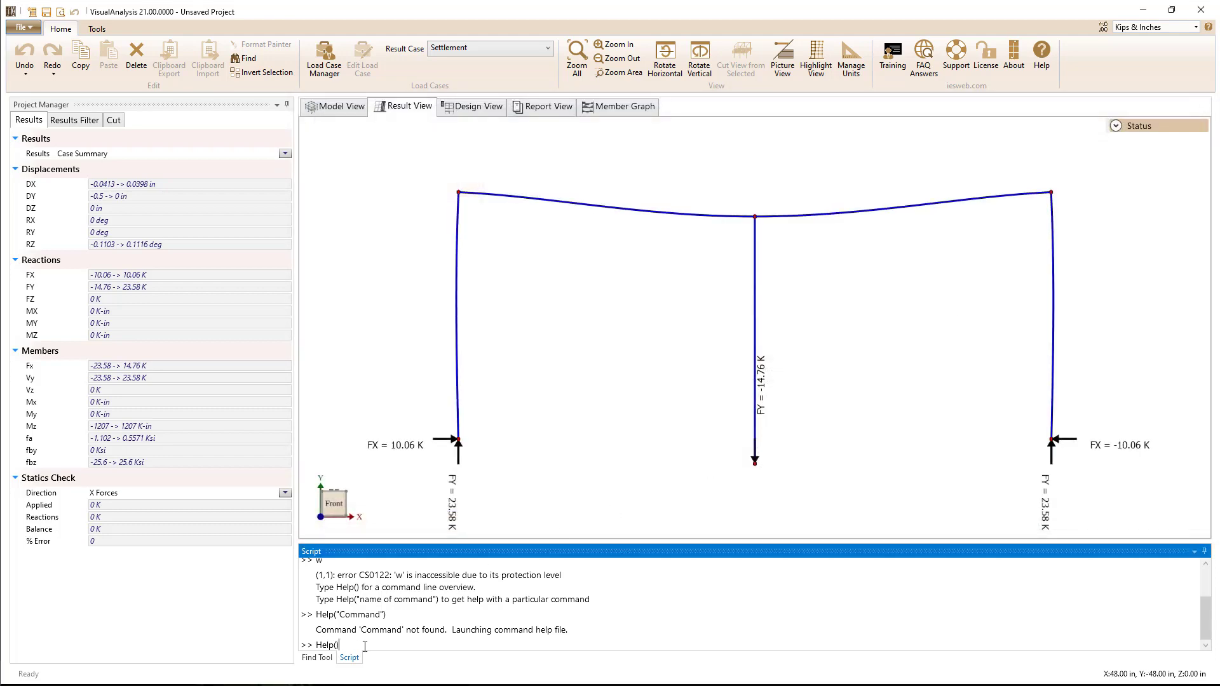
key(Return)
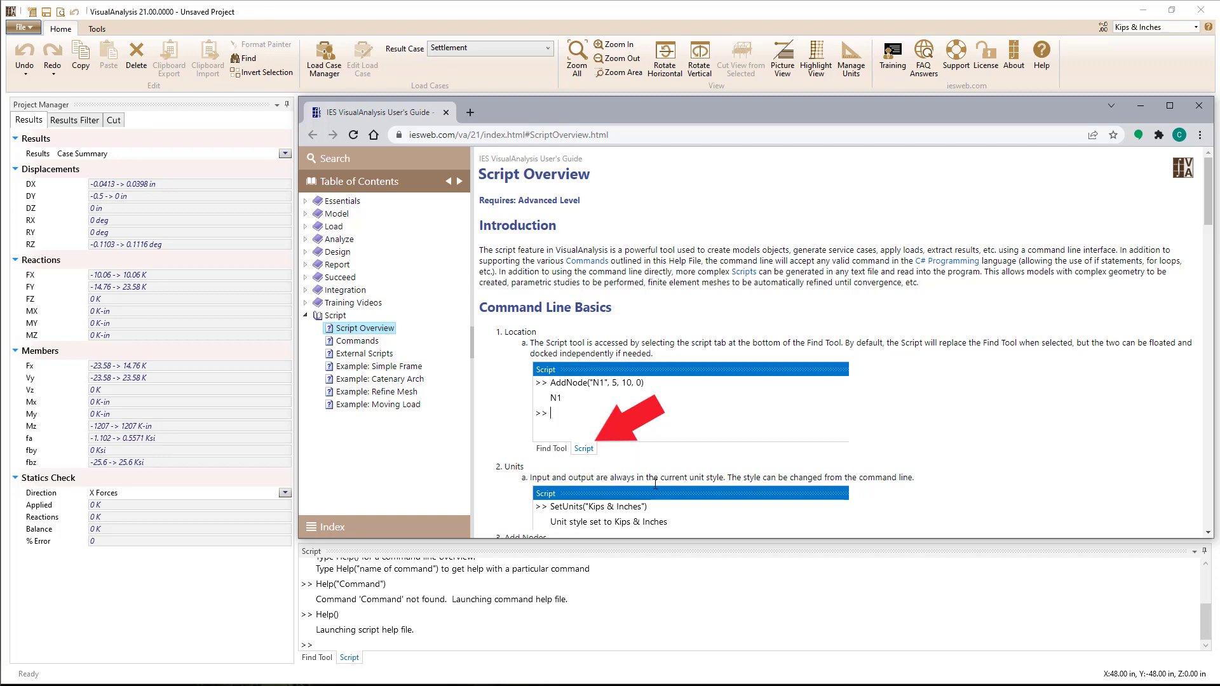
click(1199, 105)
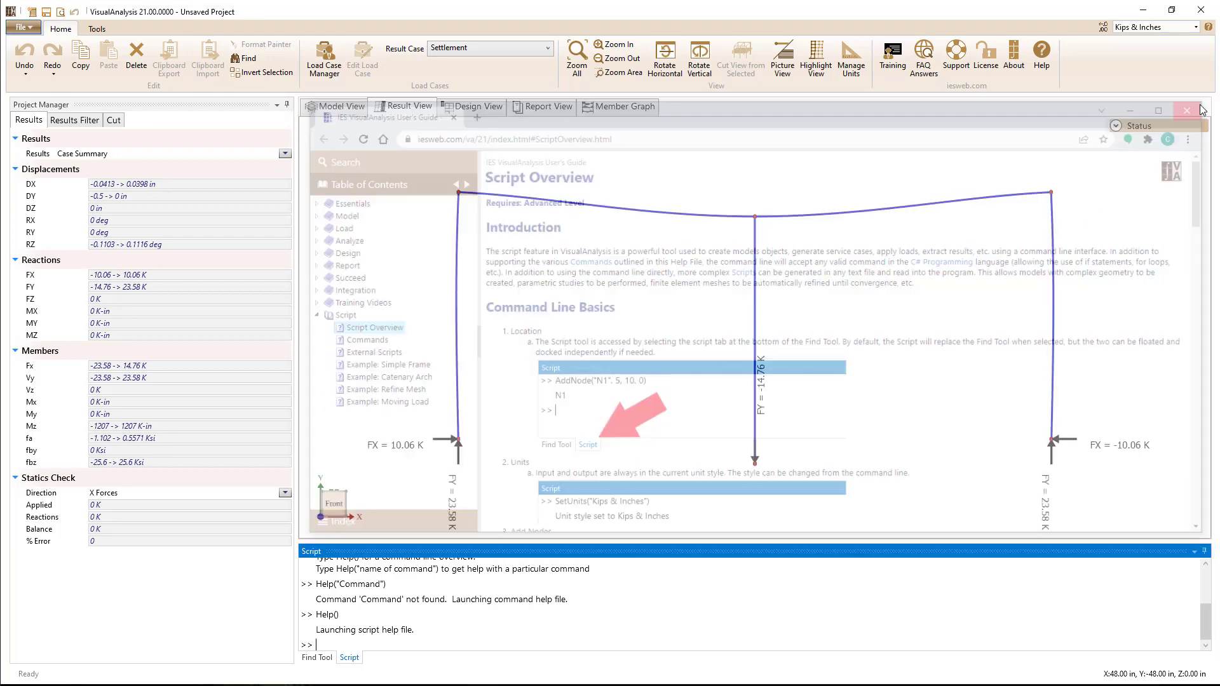